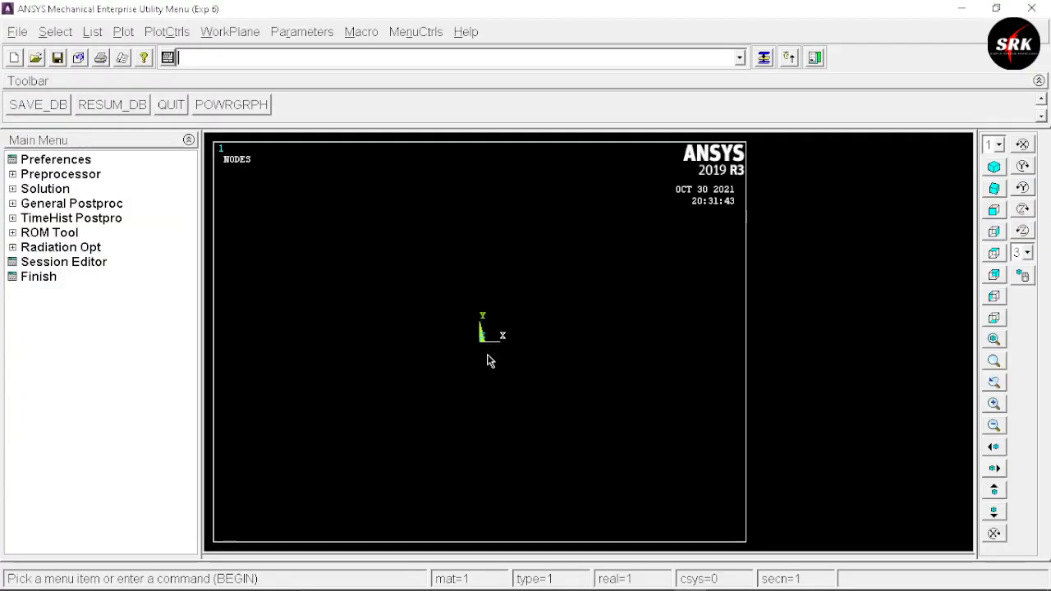
Clear the current database and start a new one without reading the start file
click(14, 32)
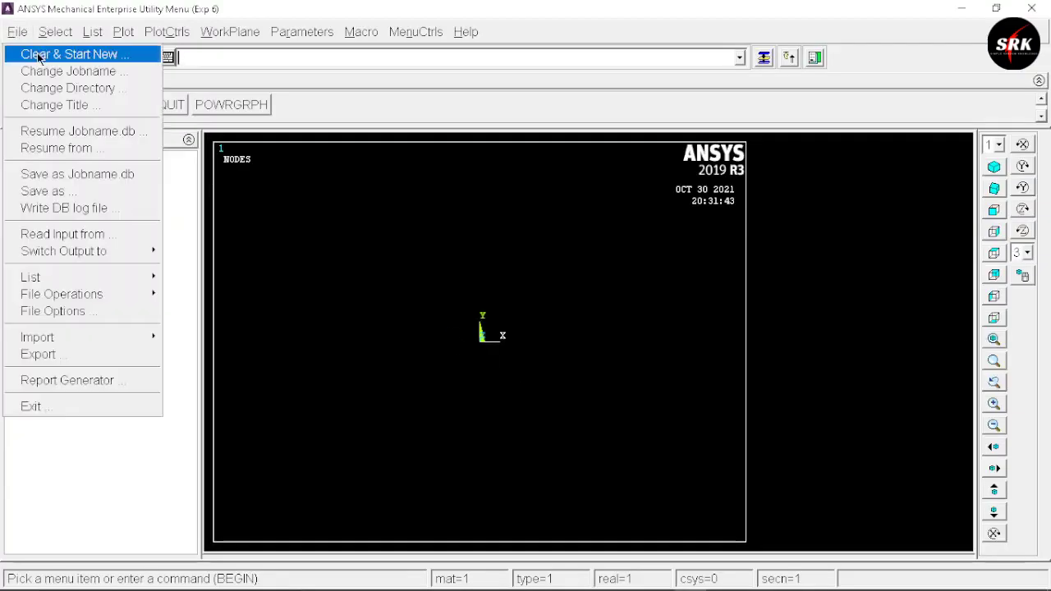
click(38, 55)
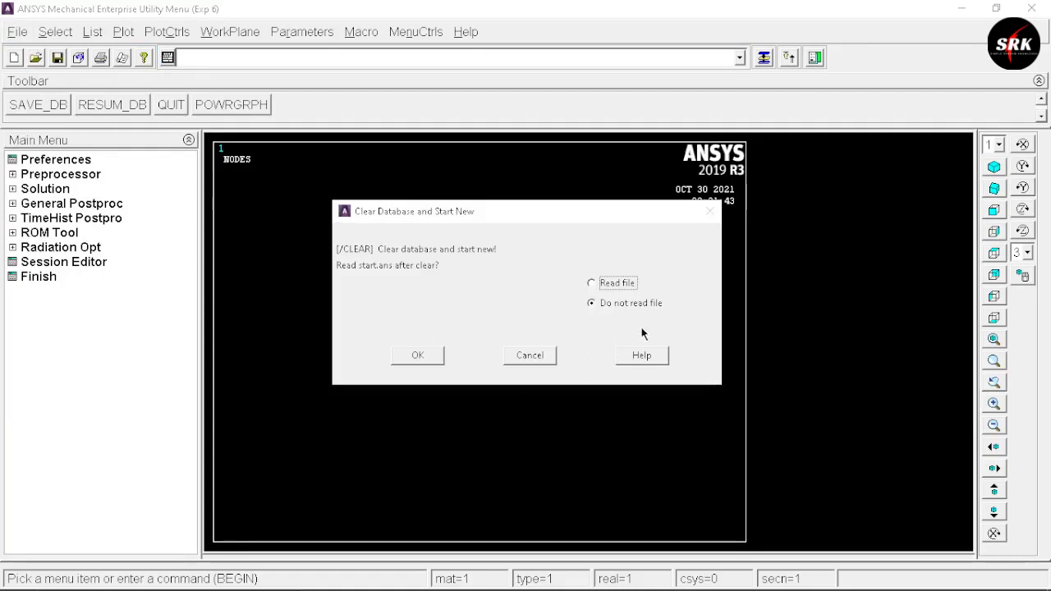
click(415, 356)
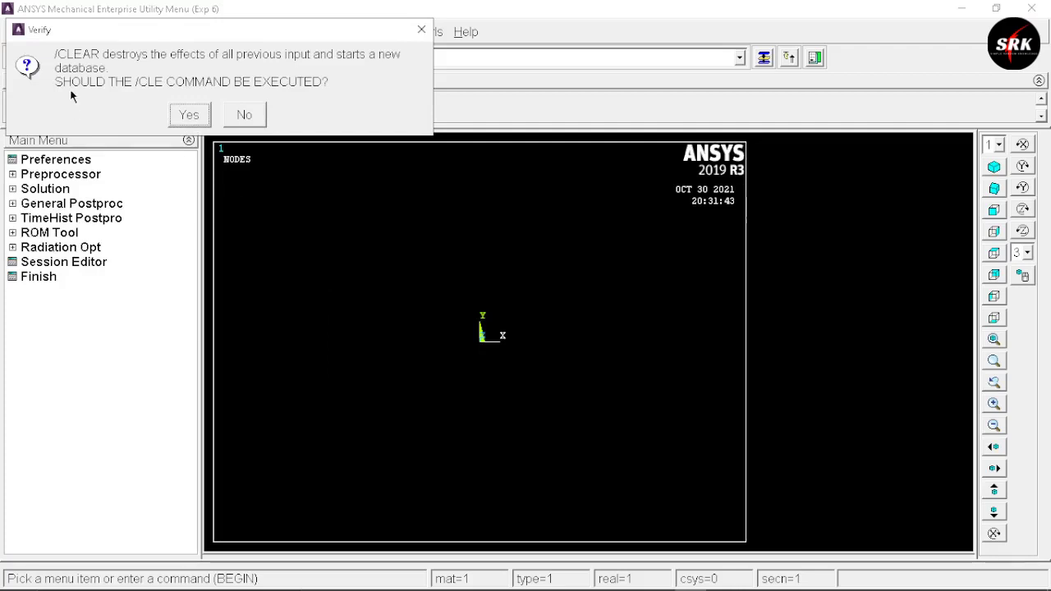
click(189, 114)
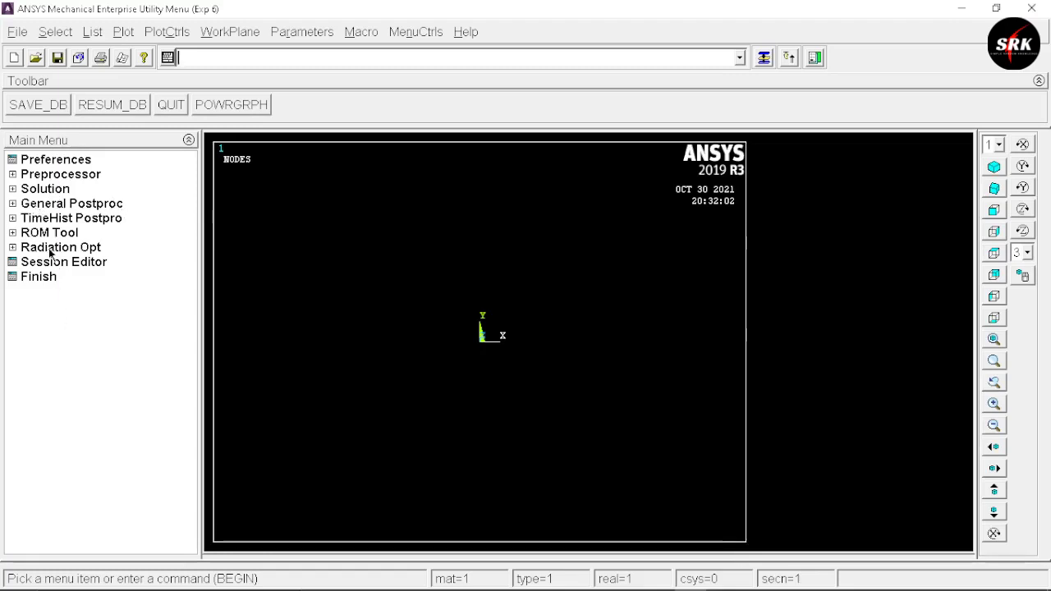
Filter the interface preferences to show only the Structural discipline
click(69, 162)
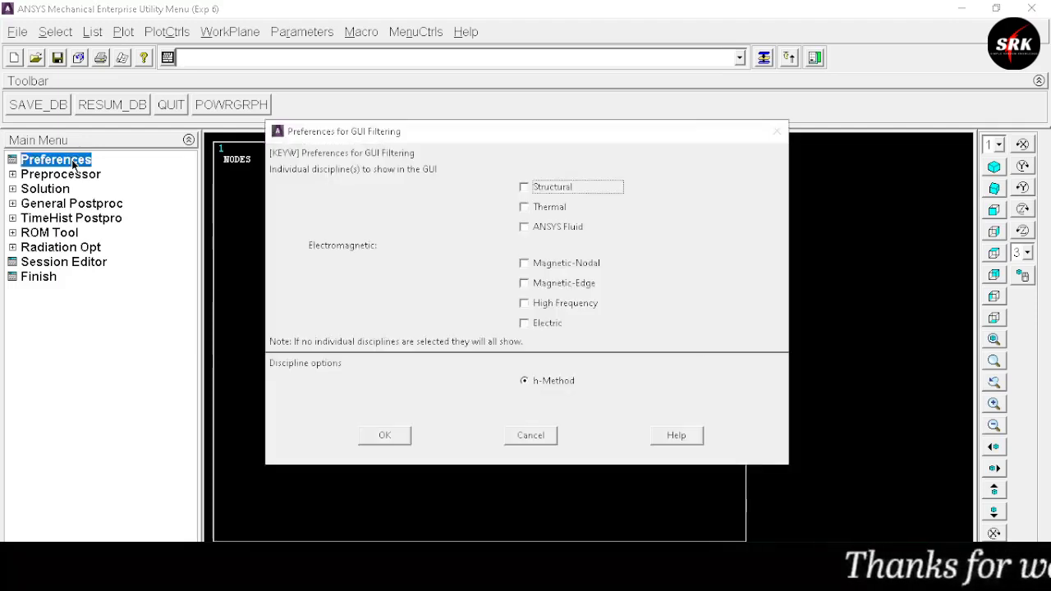
click(524, 187)
click(383, 435)
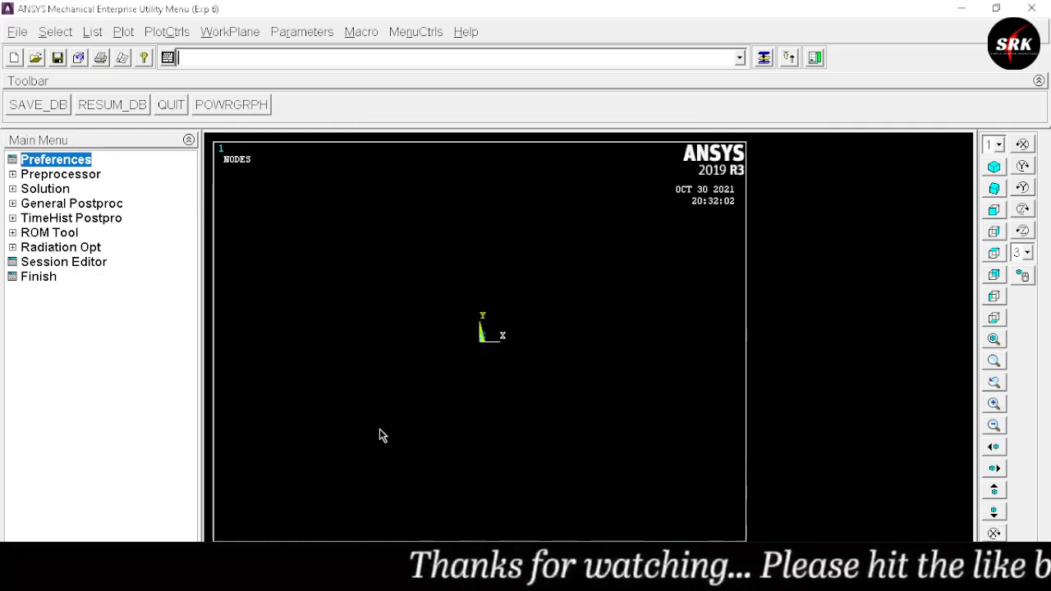
Add the Beam 2 node 188 element type with reference number 1
click(85, 178)
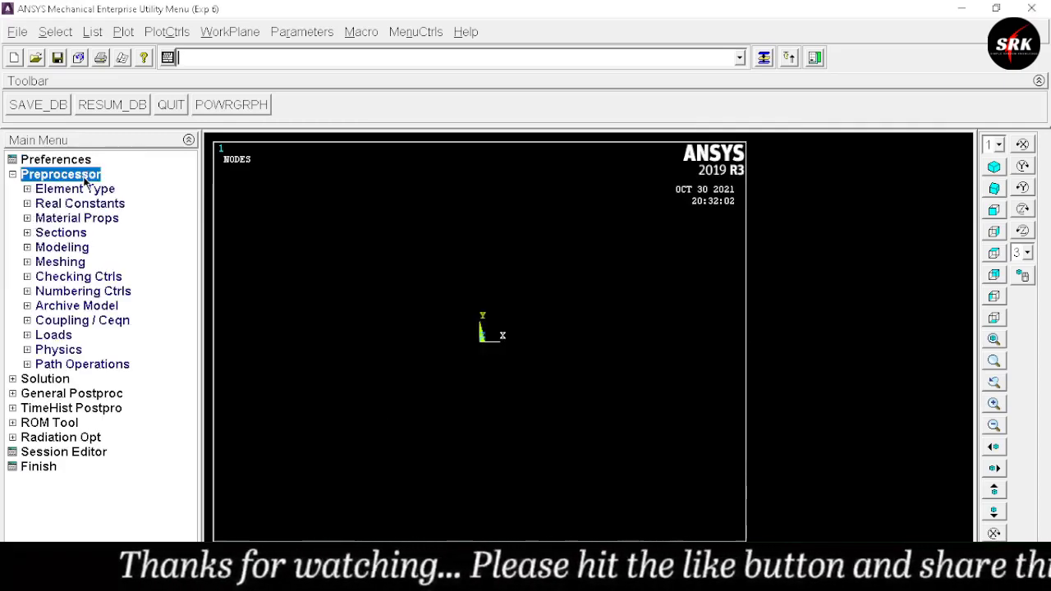
click(74, 191)
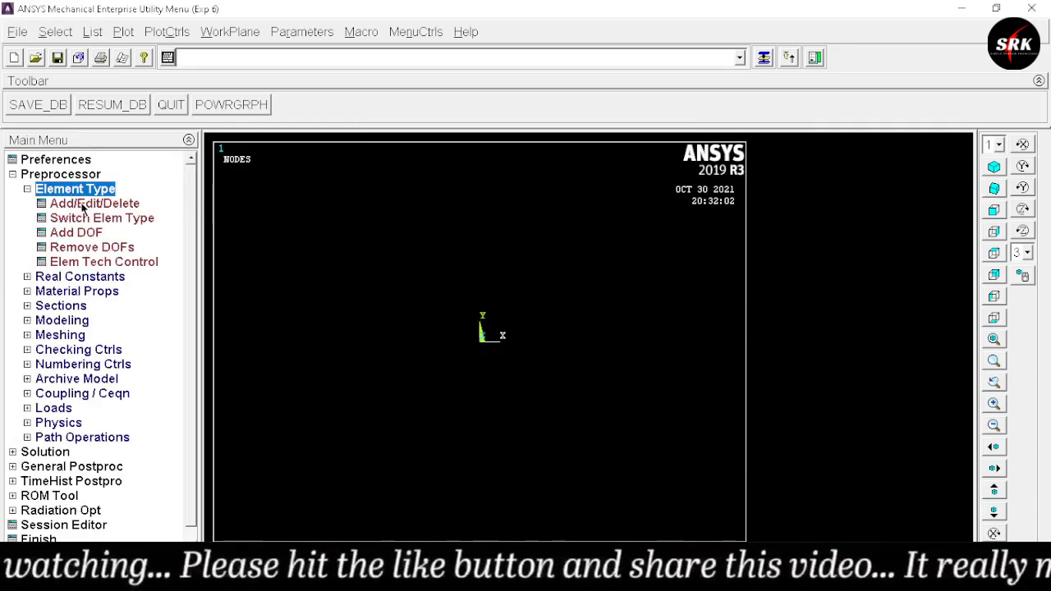
click(82, 204)
click(113, 394)
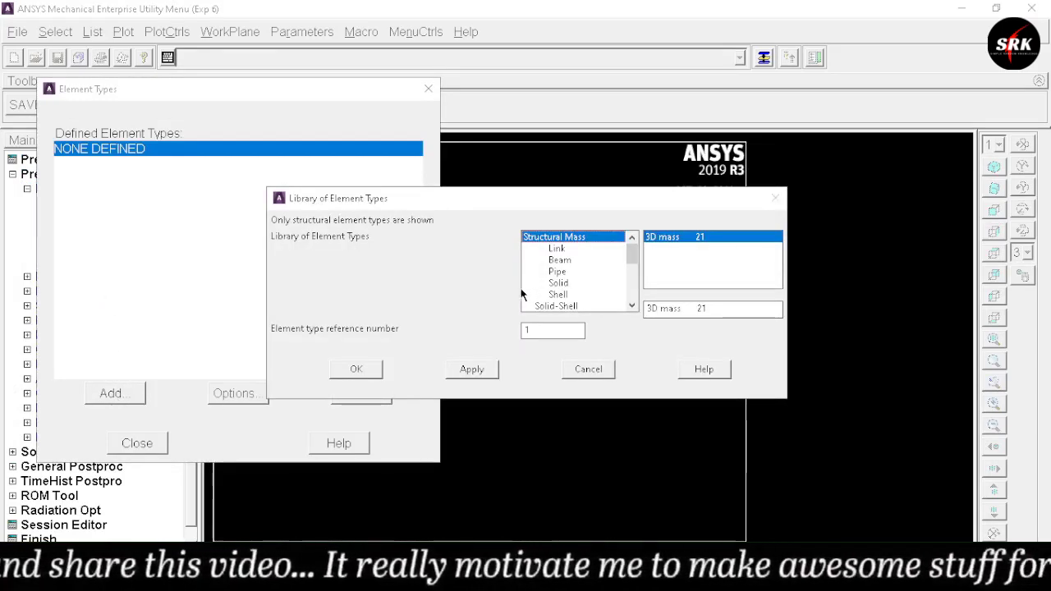
click(572, 260)
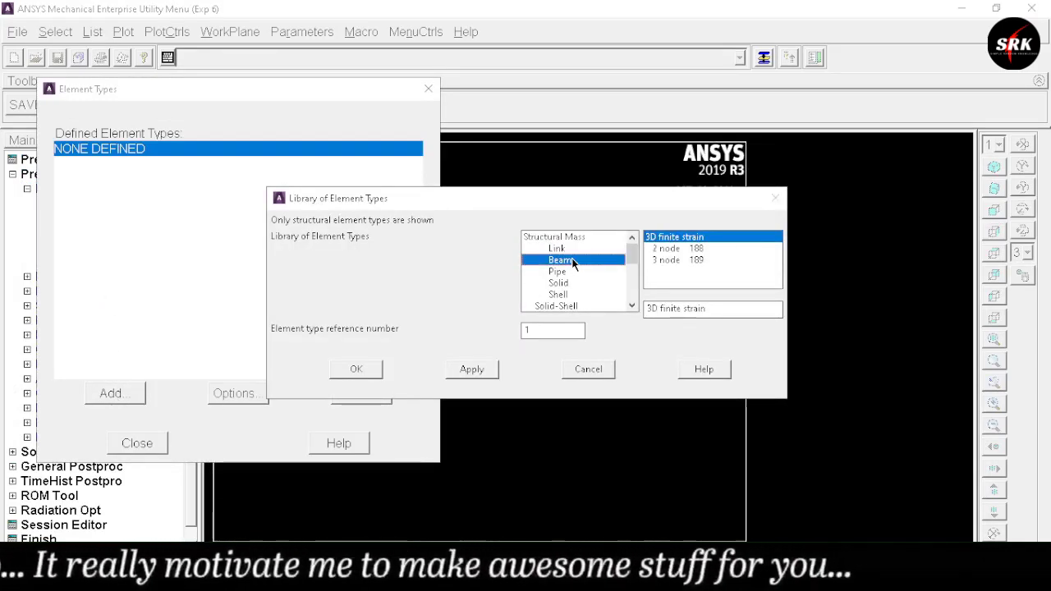
click(665, 249)
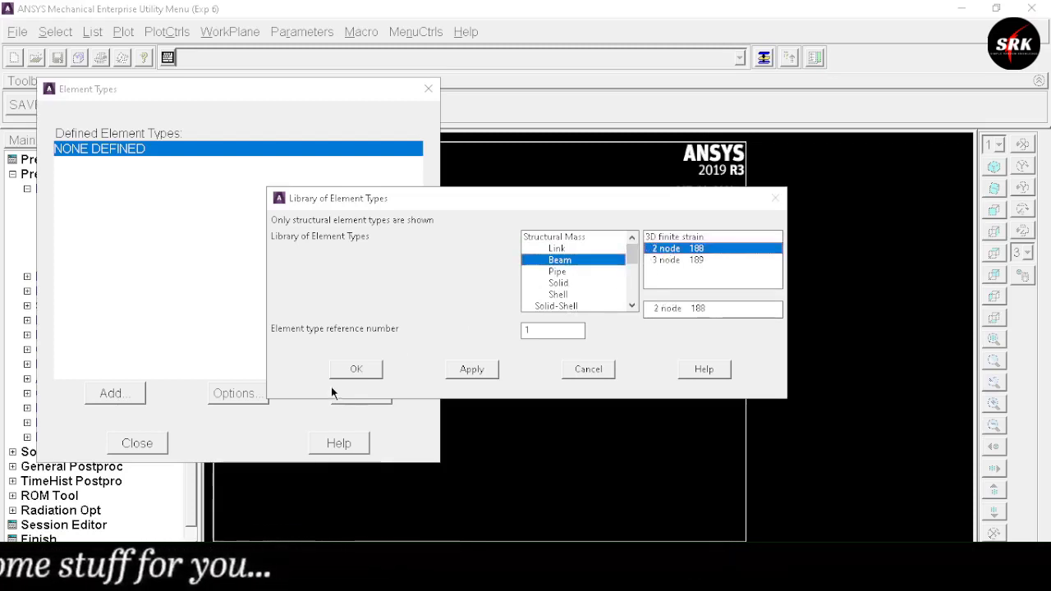
click(356, 369)
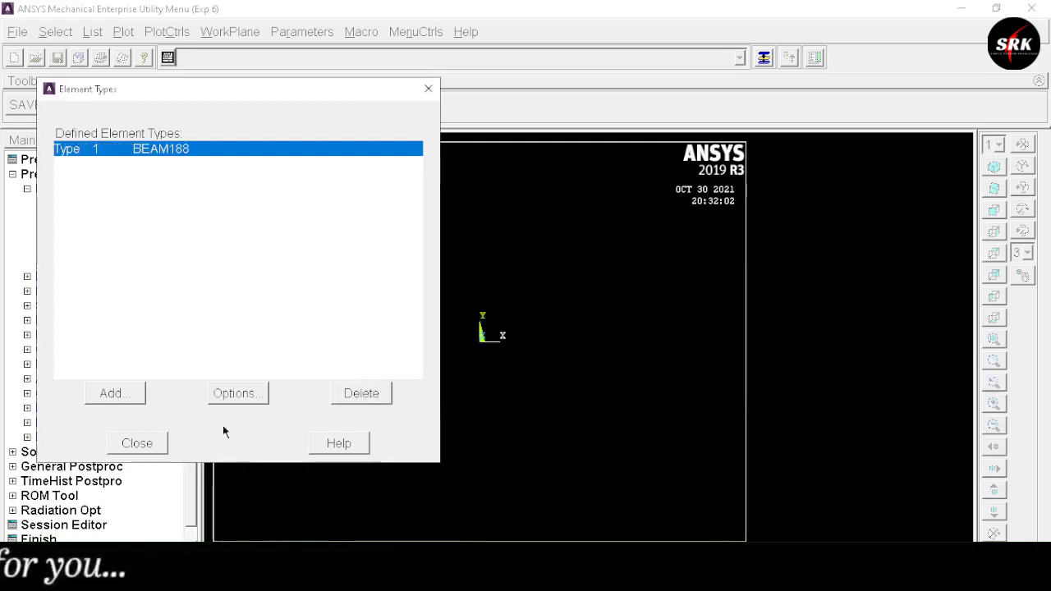
click(131, 446)
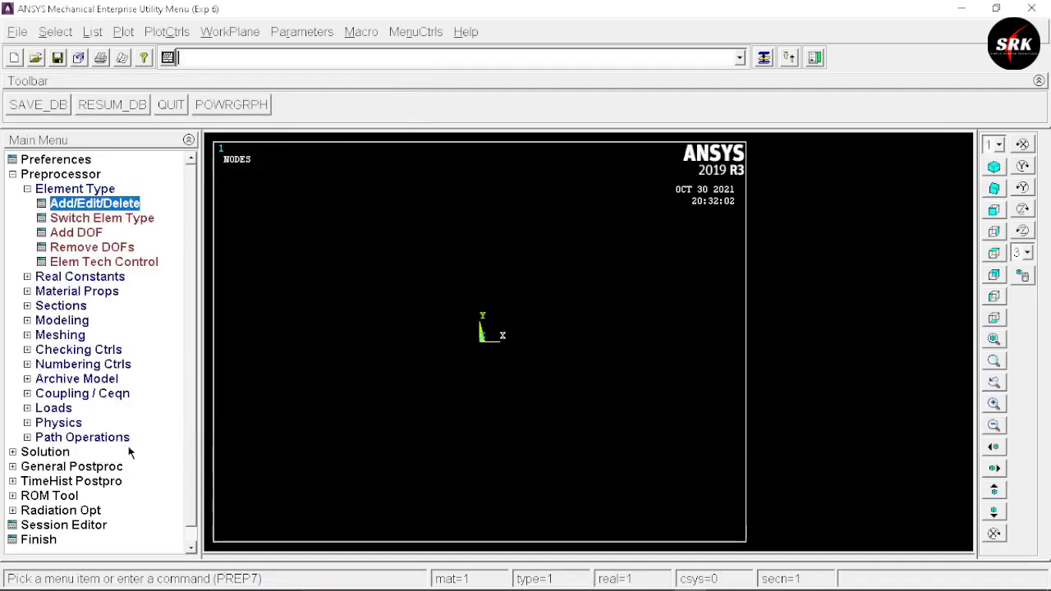
Define material model 1 as structural linear elastic isotropic with EX 210e9 and PRXY 0.27
click(86, 293)
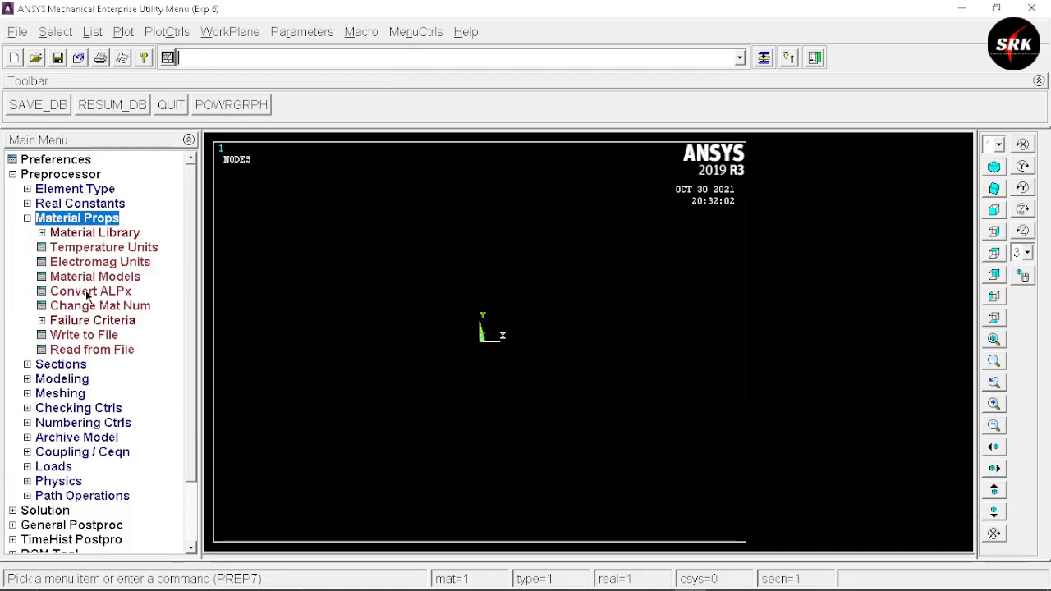
click(98, 278)
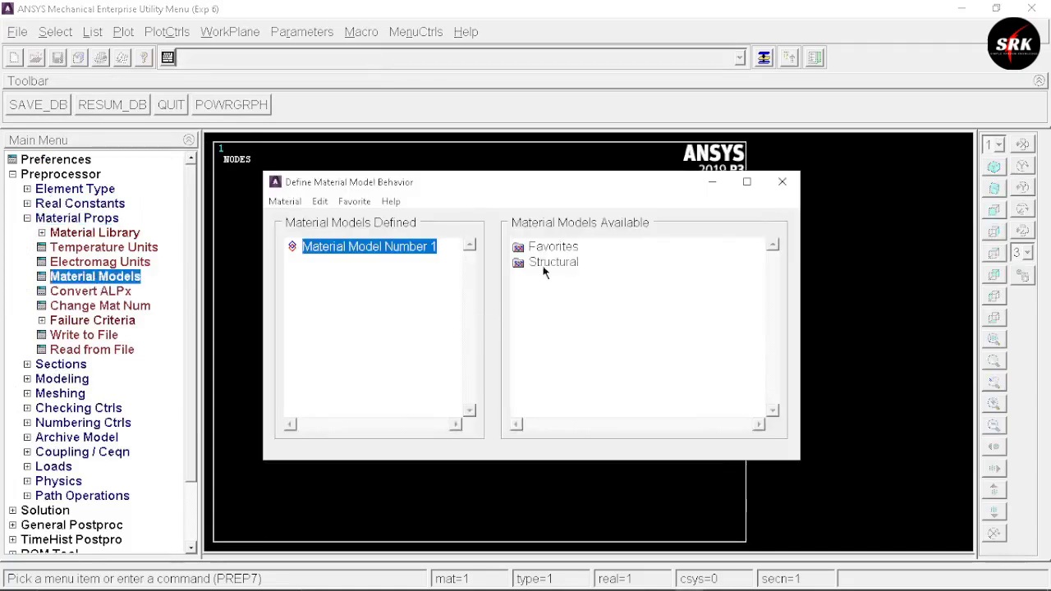
double_click(550, 263)
double_click(563, 278)
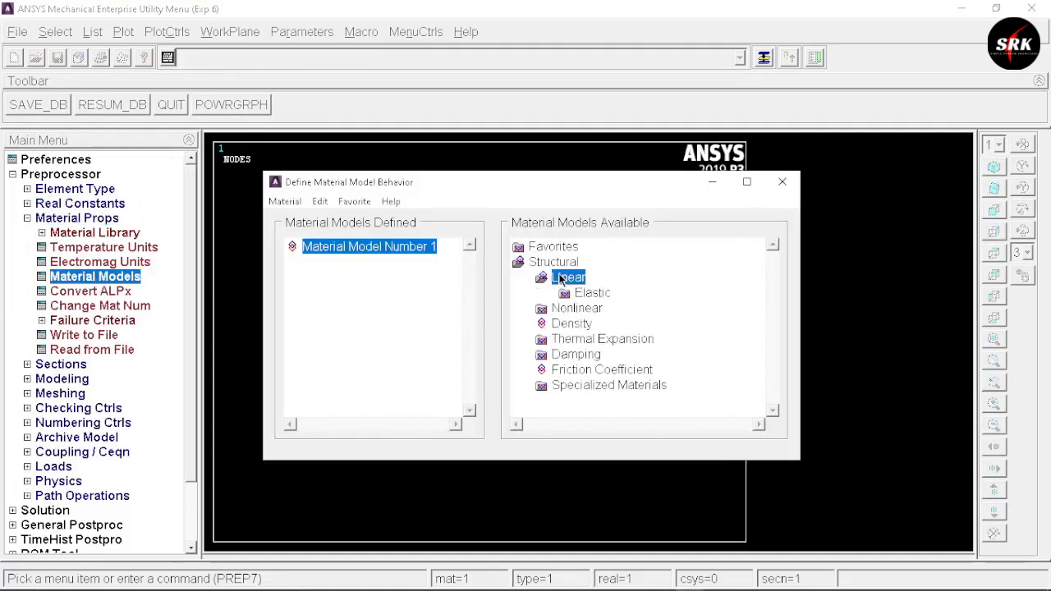
double_click(574, 293)
double_click(609, 308)
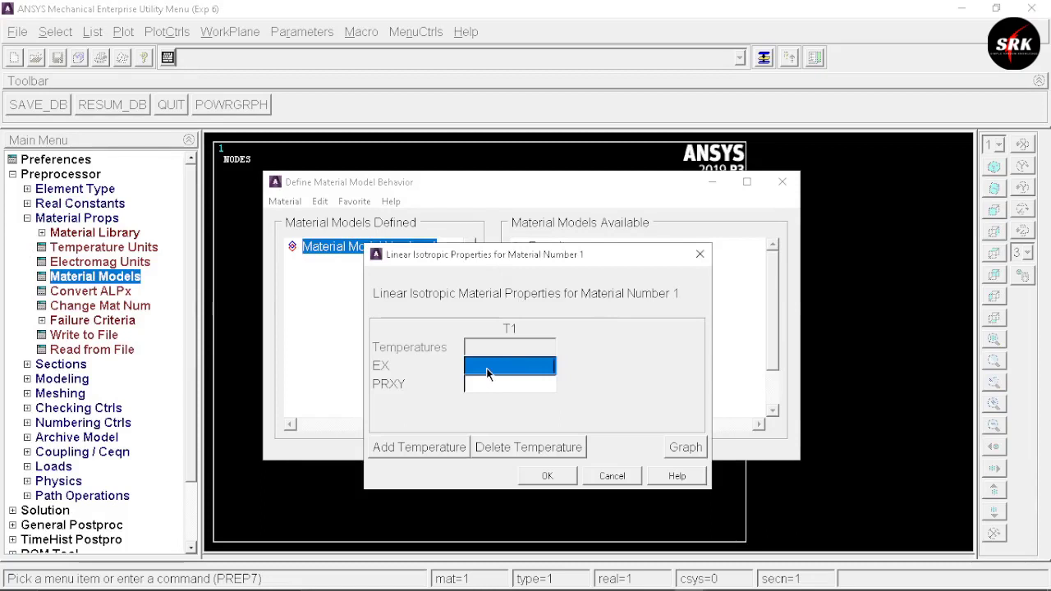
text(210)
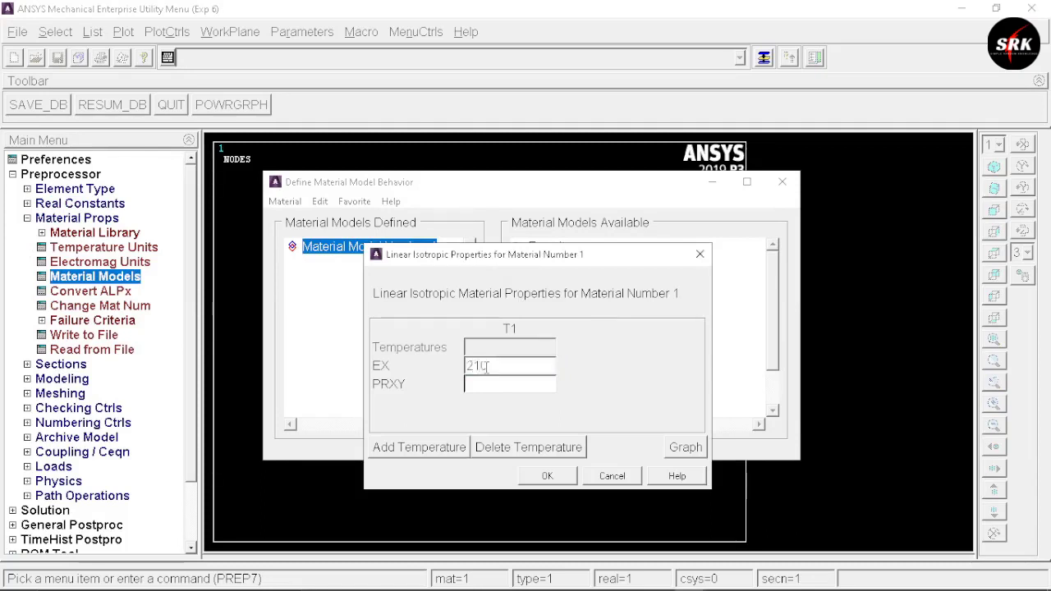
text(e9)
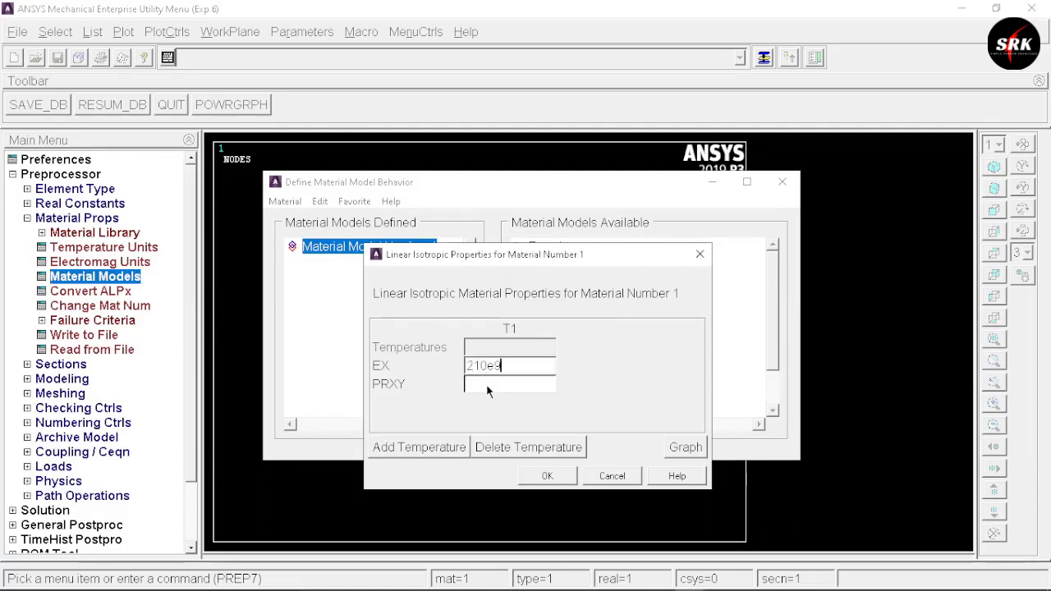
click(487, 391)
text(0.27)
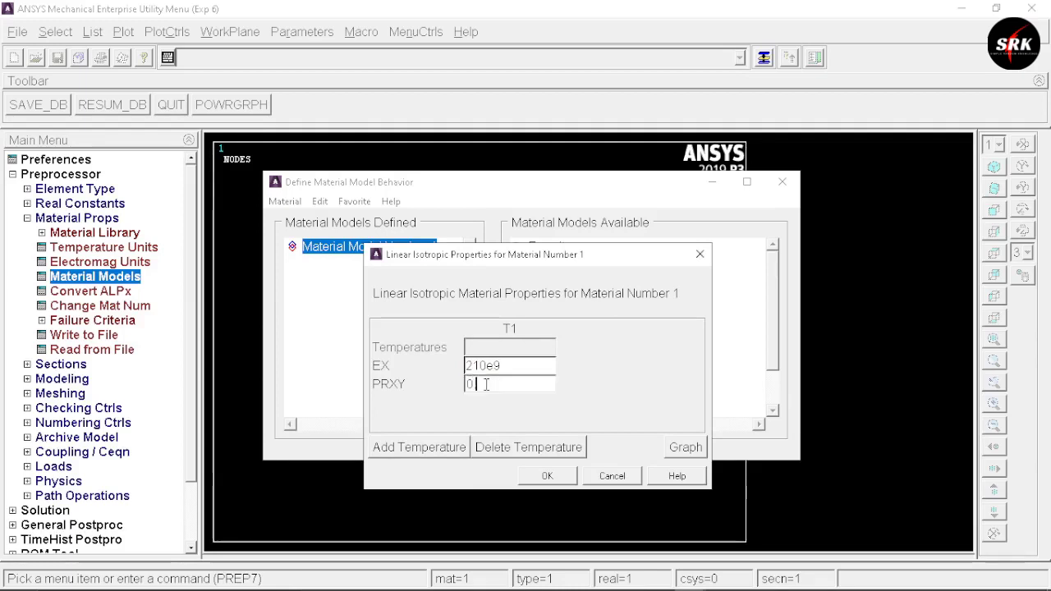
click(540, 476)
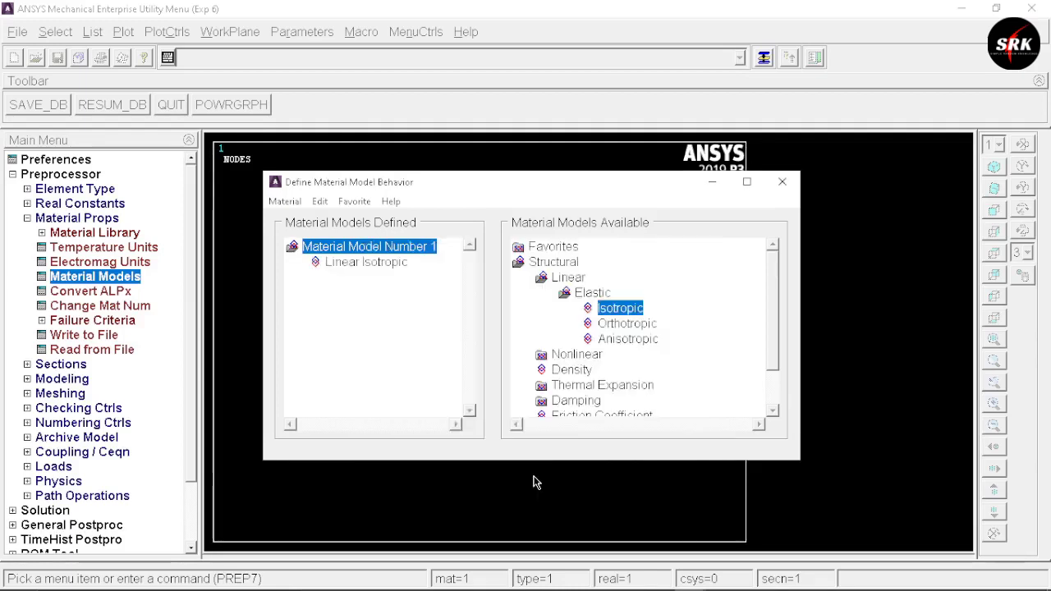
click(707, 187)
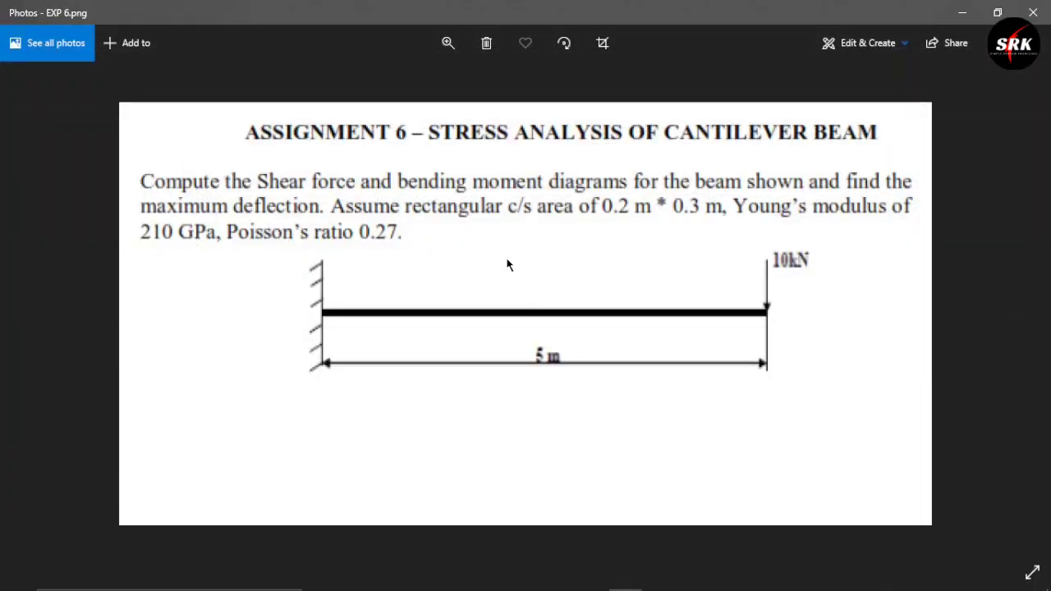
Define a rectangular common beam section with ID 1, width B 0.2 and height H 0.3
key(alt+Tab)
click(59, 362)
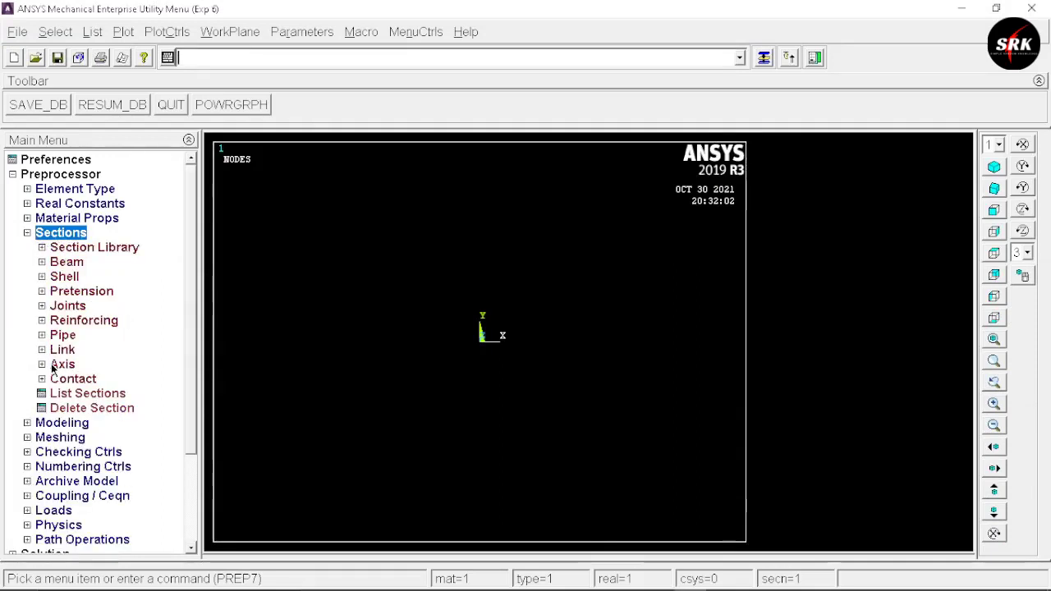
click(66, 263)
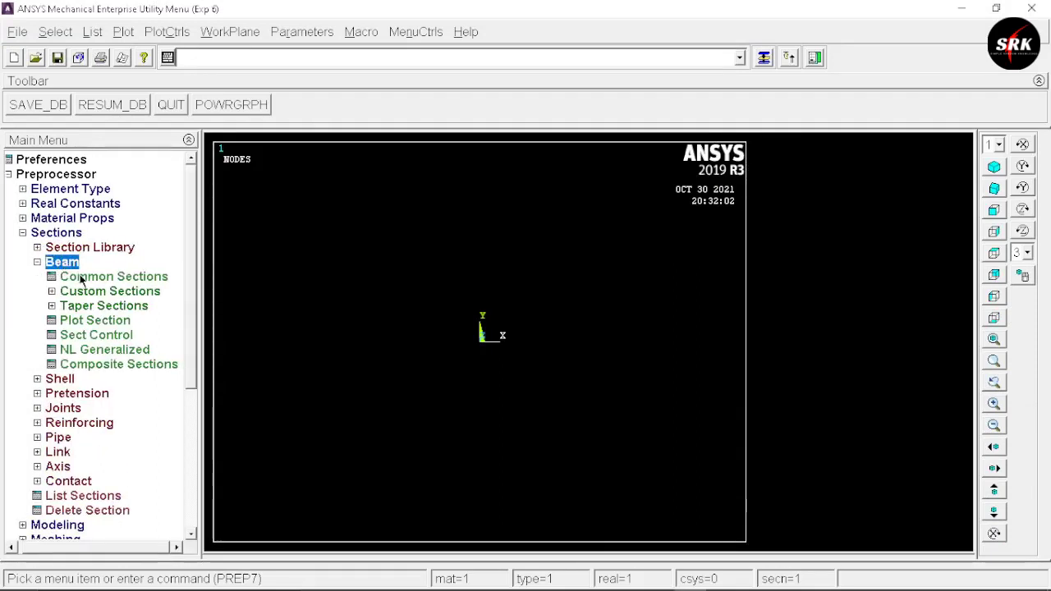
click(80, 280)
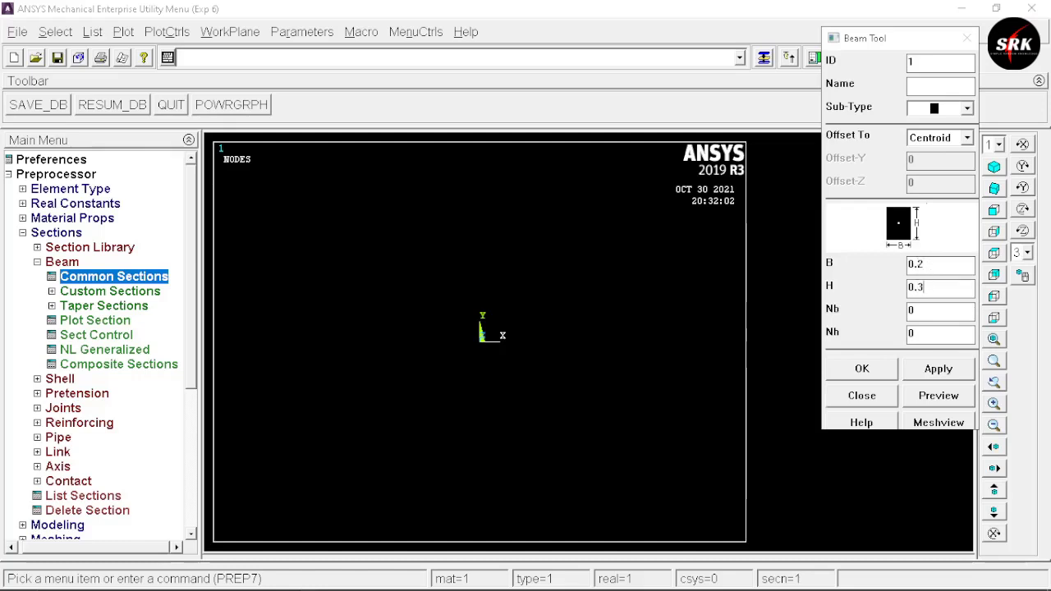
click(862, 369)
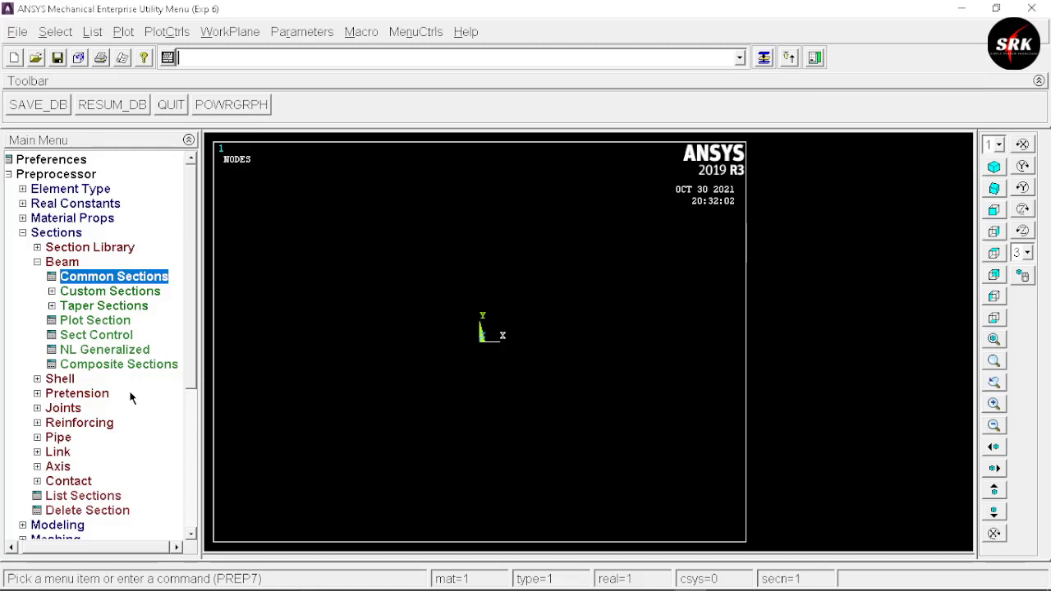
Create keypoint 1 at the origin of the active coordinate system, leaving its coordinates blank
click(57, 525)
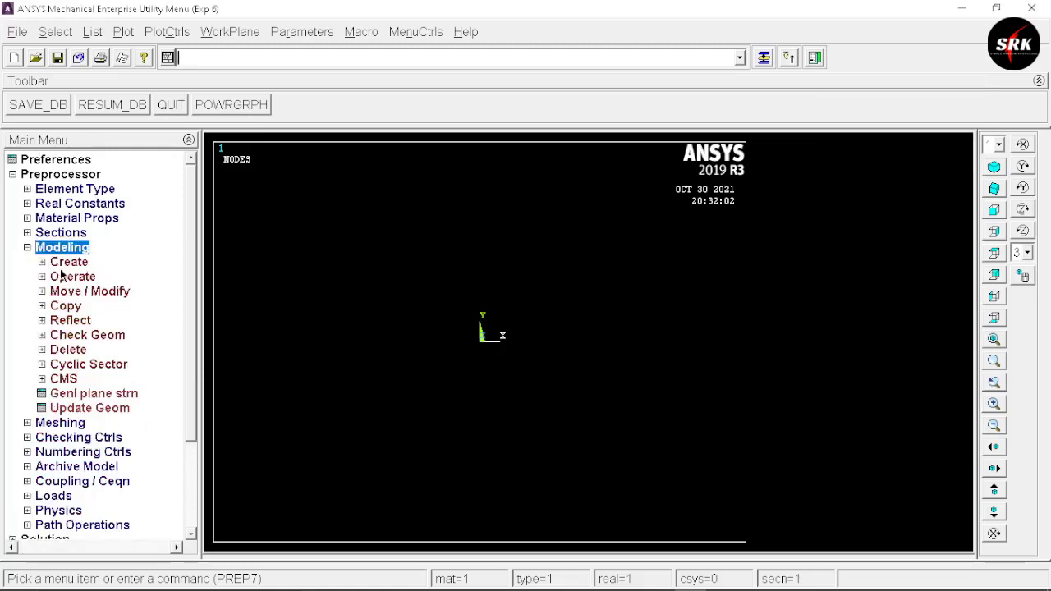
click(69, 261)
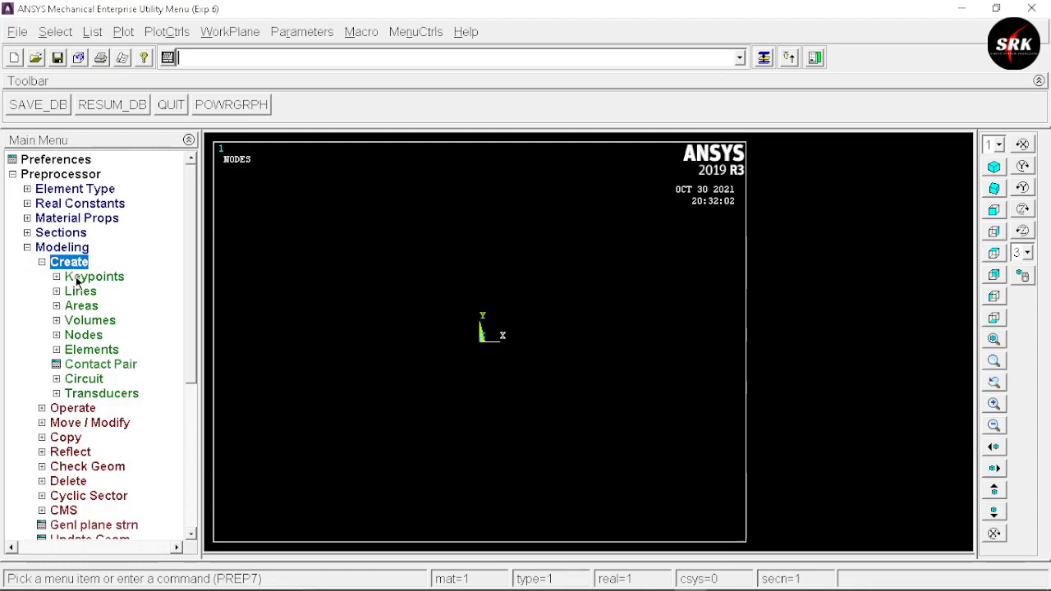
click(77, 280)
click(92, 309)
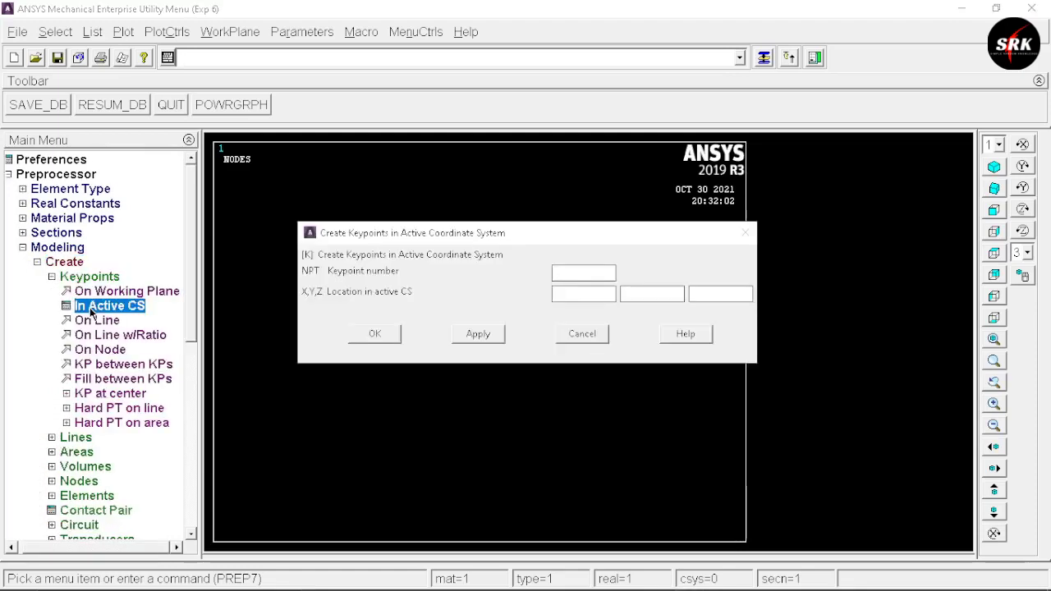
click(574, 273)
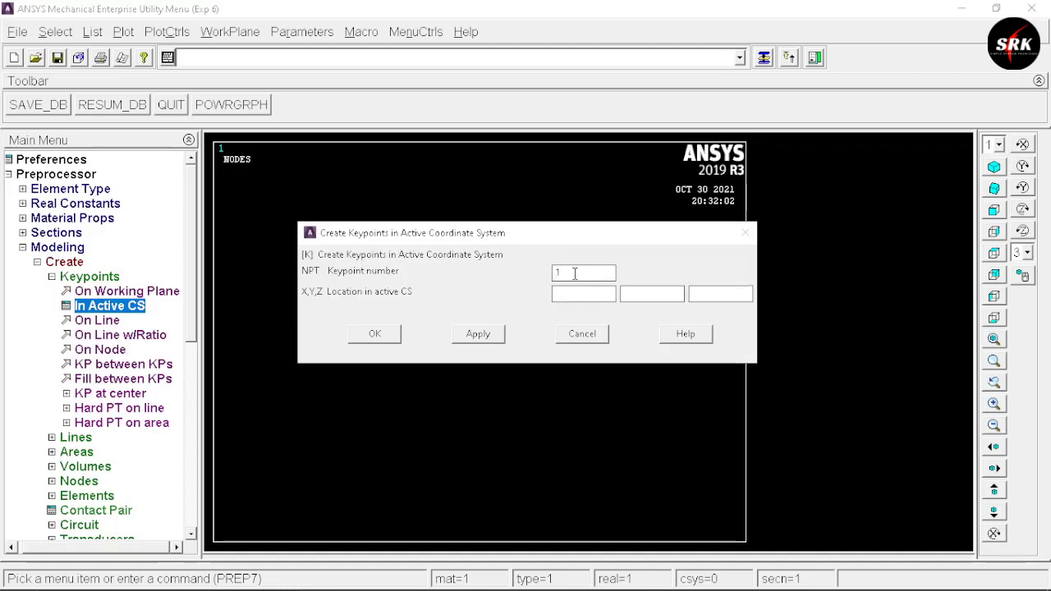
click(481, 335)
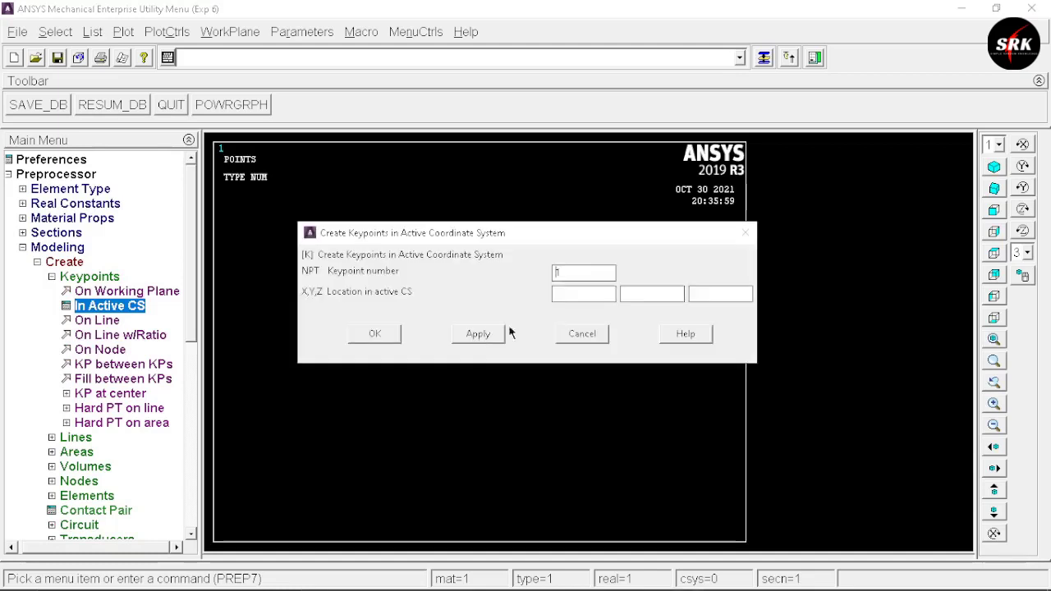
Create keypoint 2 at X = 5 in the active coordinate system and fit the model in the view
text(2)
click(569, 293)
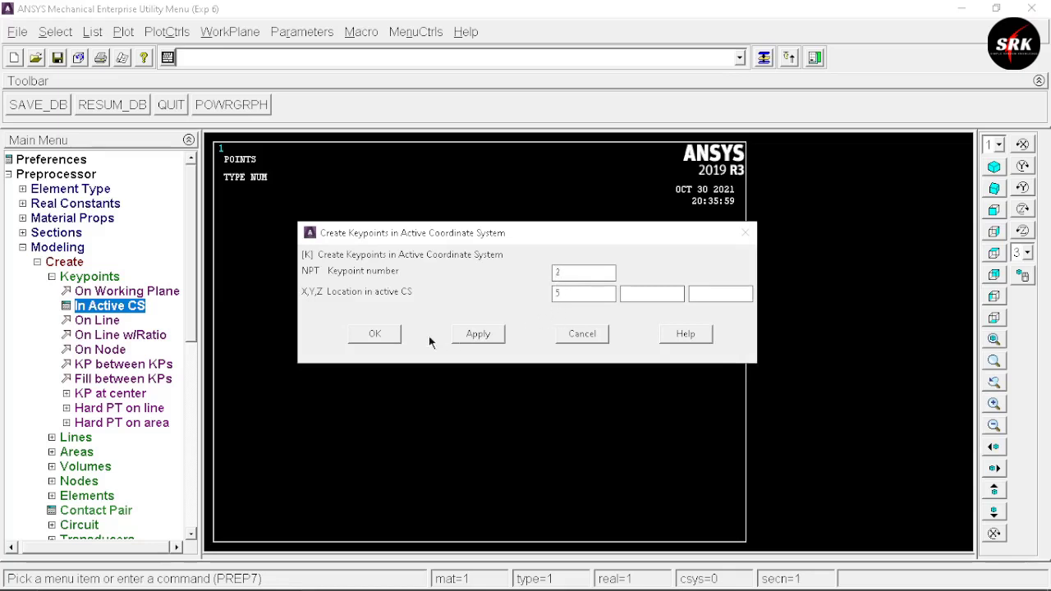
click(371, 335)
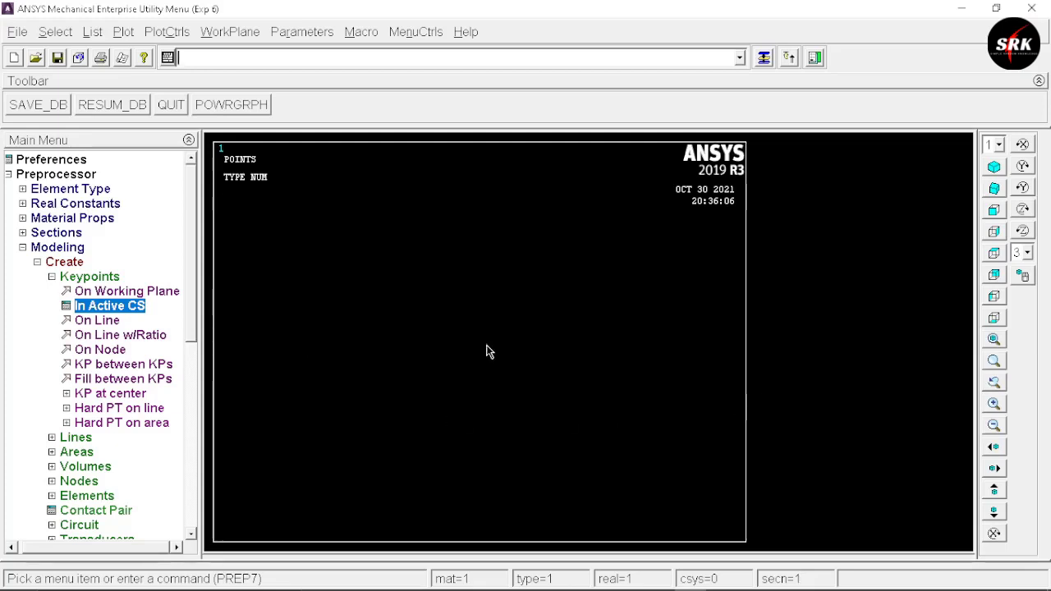
click(992, 340)
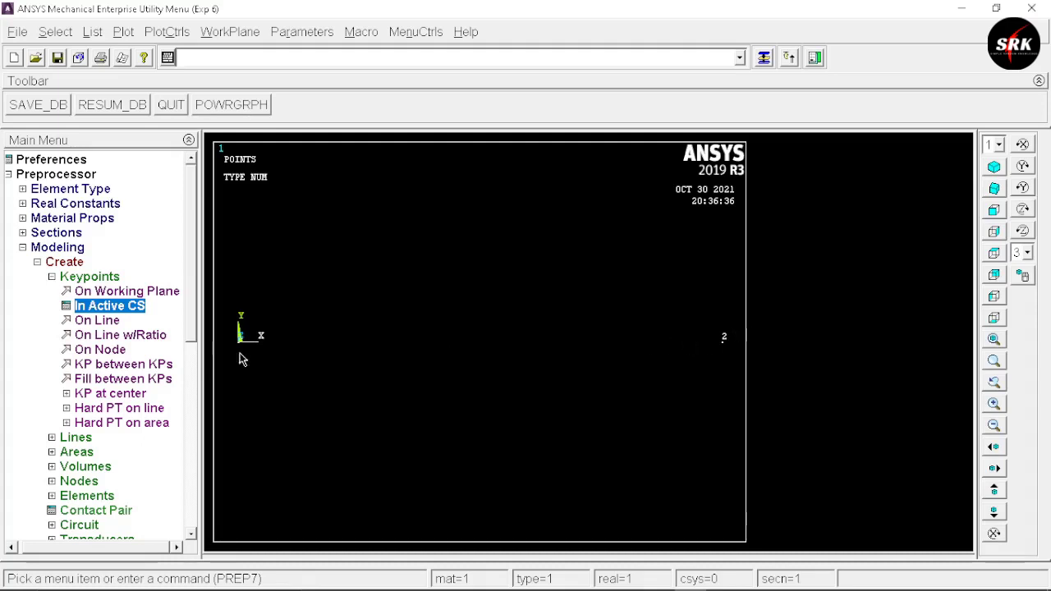
Create a line in the active coordinate system from keypoint 1 to keypoint 2
click(77, 437)
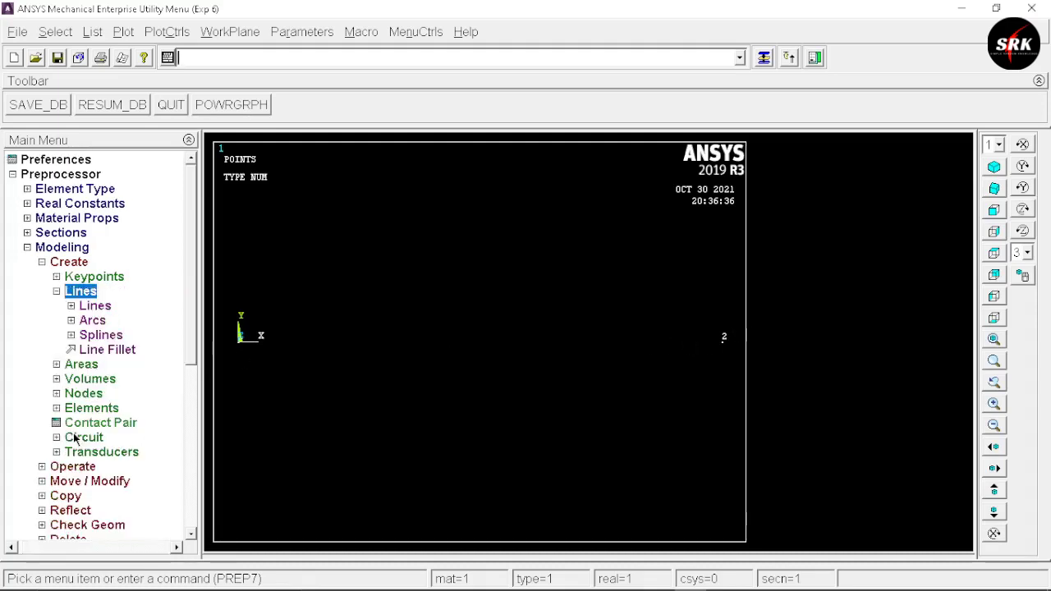
click(106, 308)
click(113, 337)
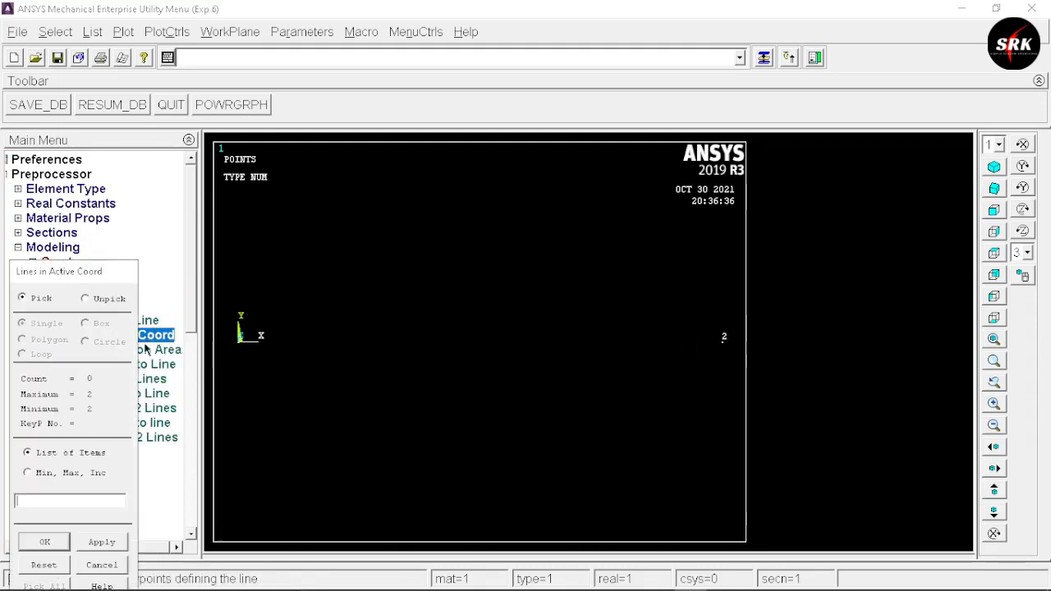
click(240, 340)
click(701, 372)
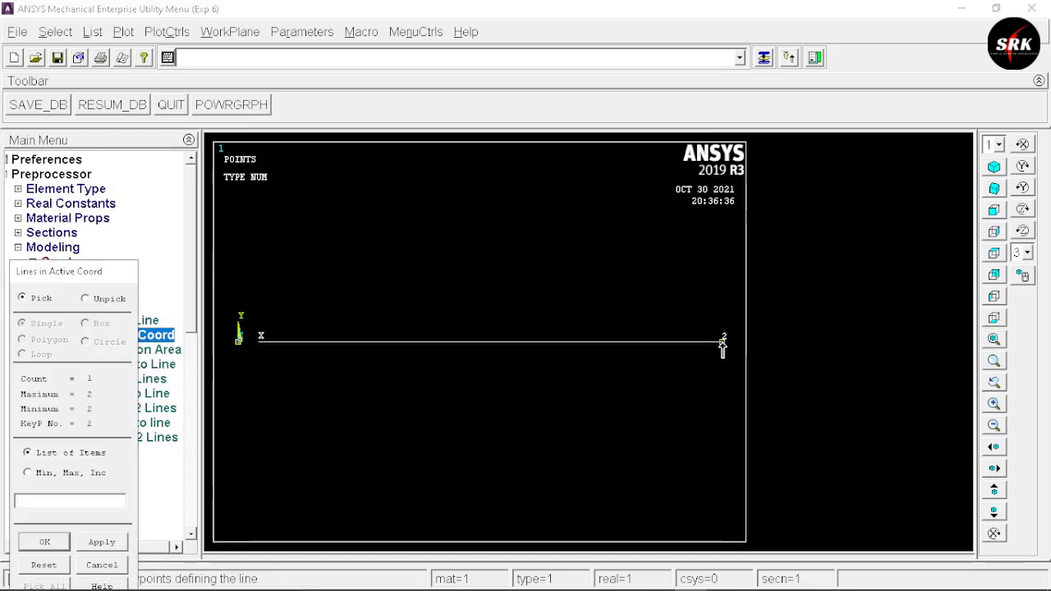
click(720, 341)
click(35, 543)
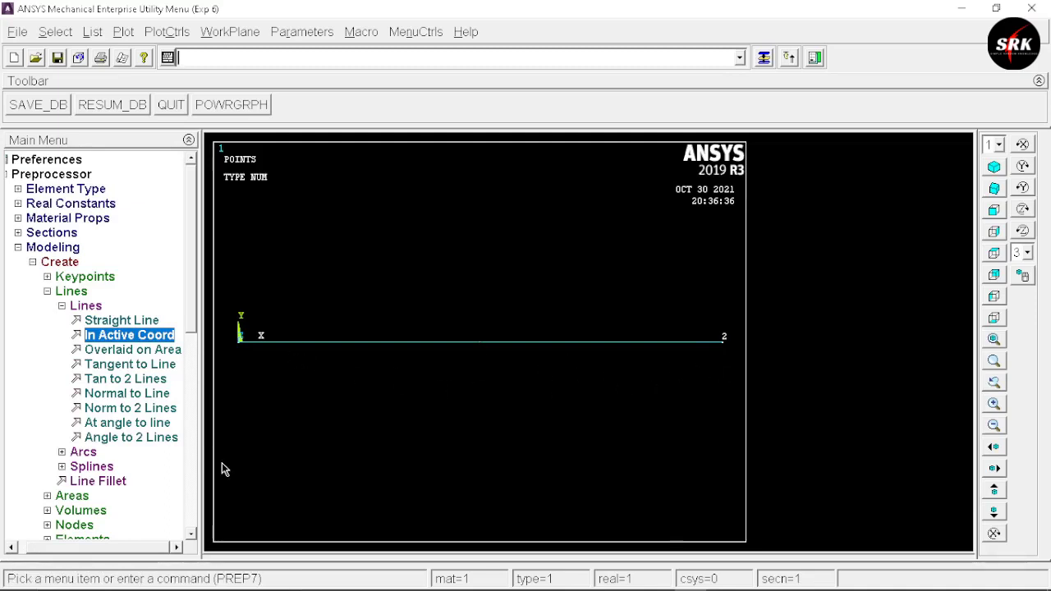
Set the manual element size on all lines to 50 element divisions, leaving the element edge length blank
click(33, 263)
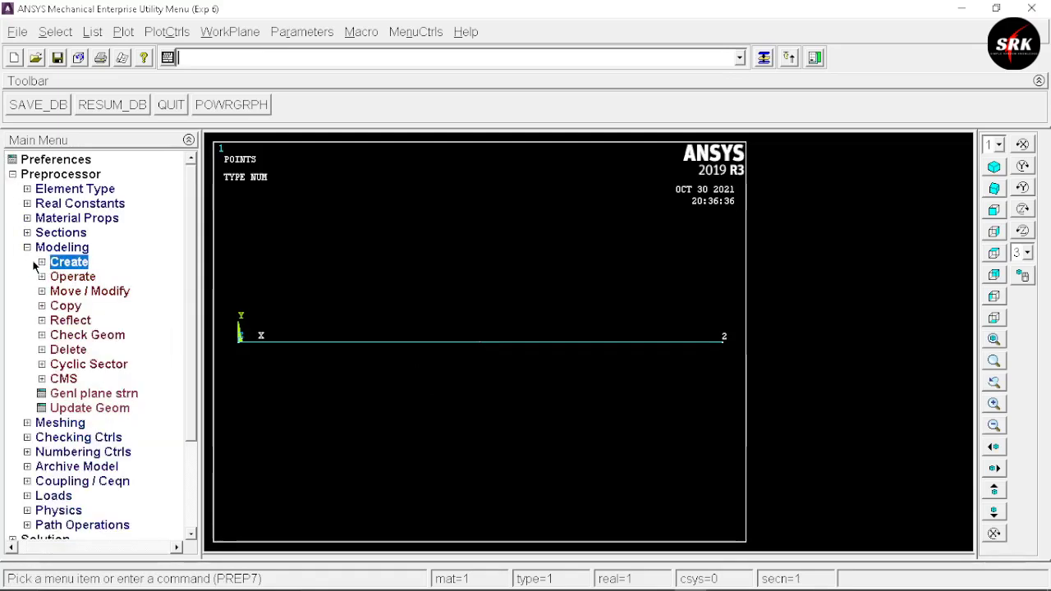
click(55, 423)
click(71, 306)
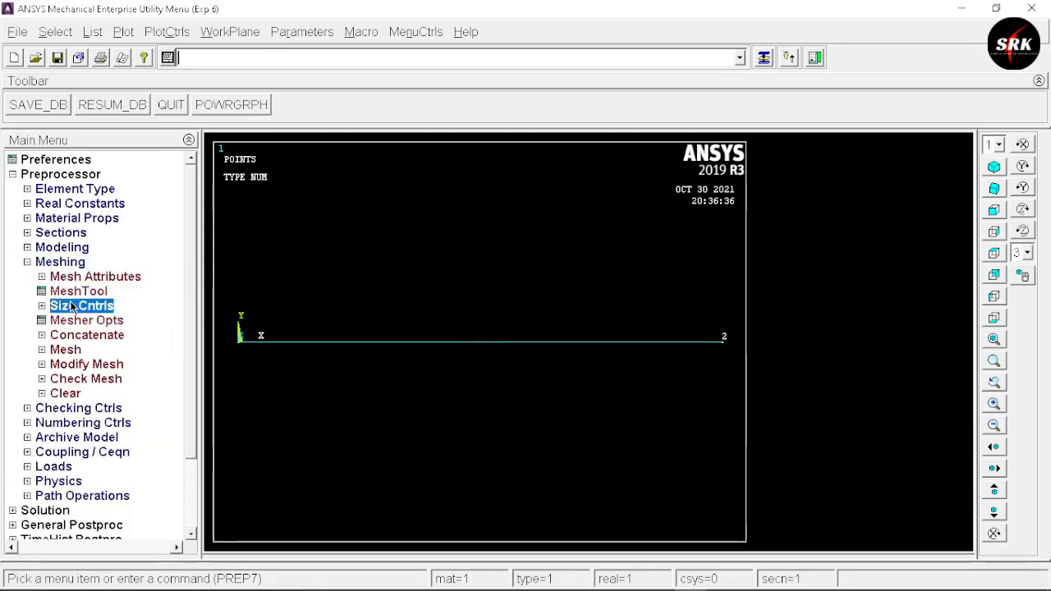
click(78, 336)
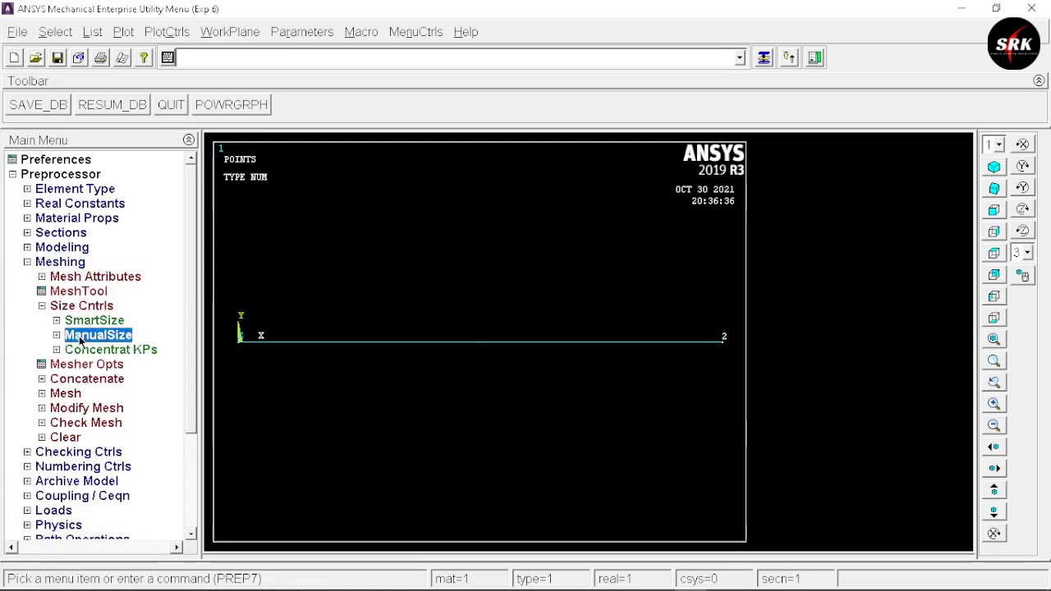
click(92, 380)
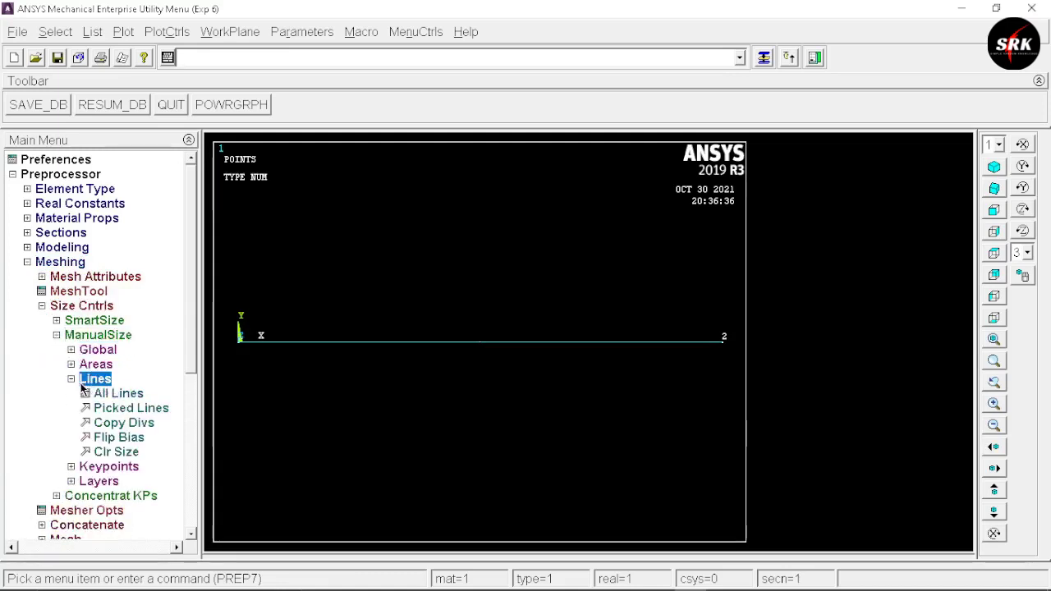
click(94, 395)
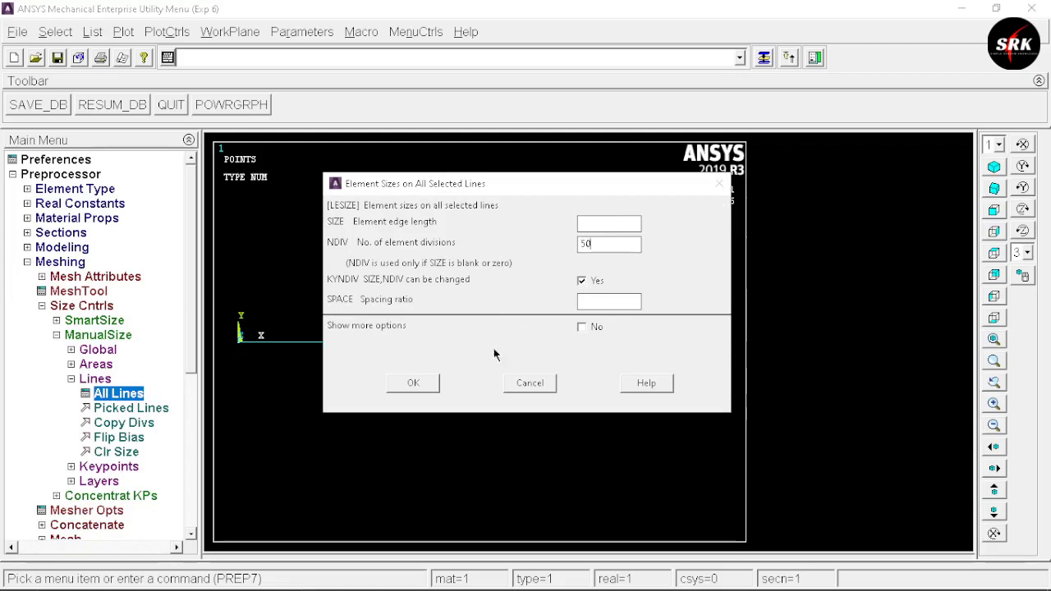
click(414, 383)
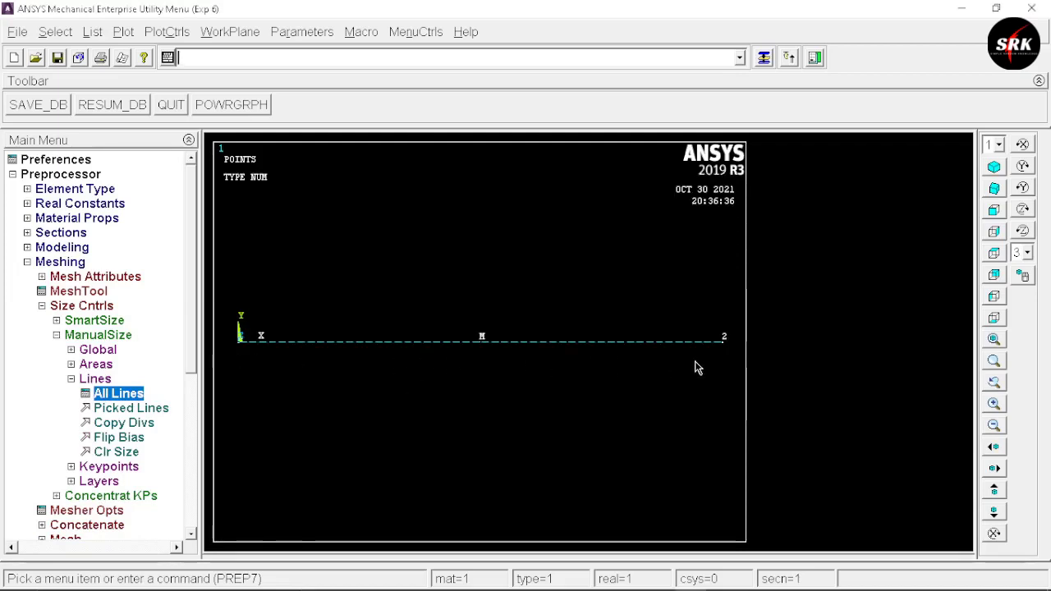
Mesh all lines of the beam model
click(73, 379)
click(61, 466)
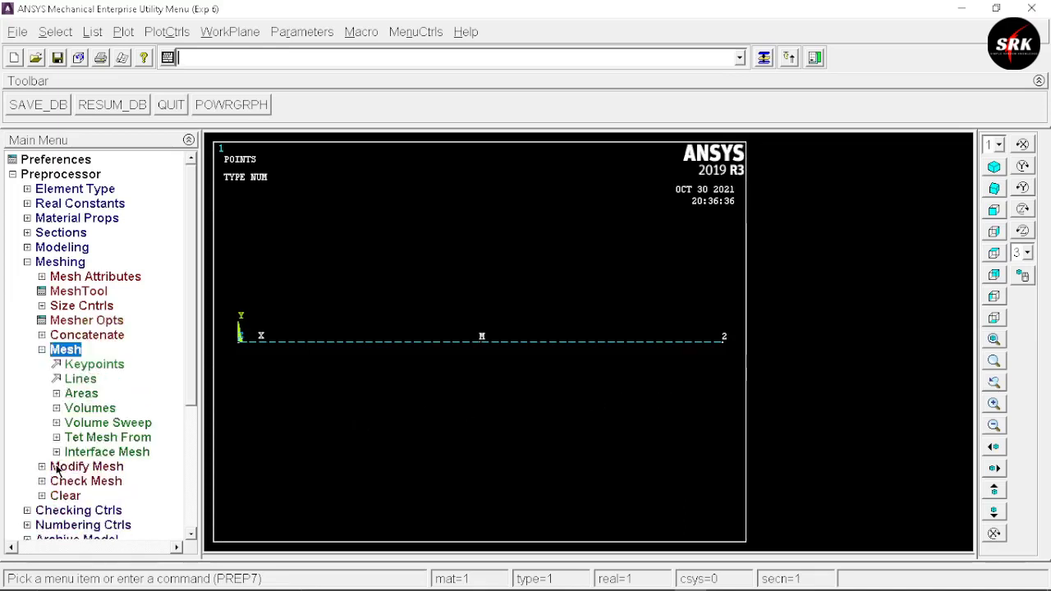
click(81, 379)
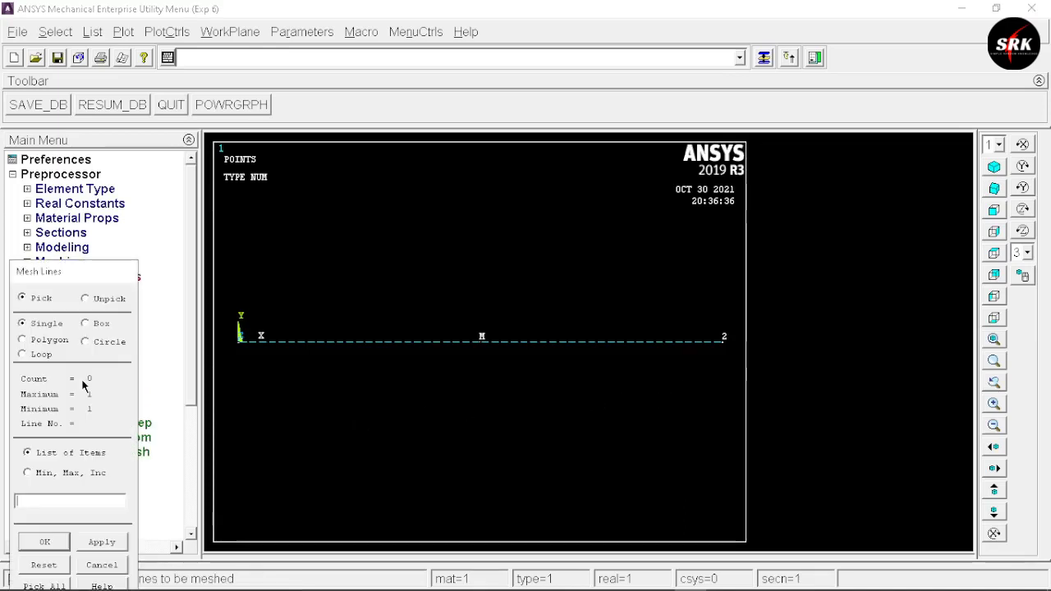
drag(85, 277, 90, 228)
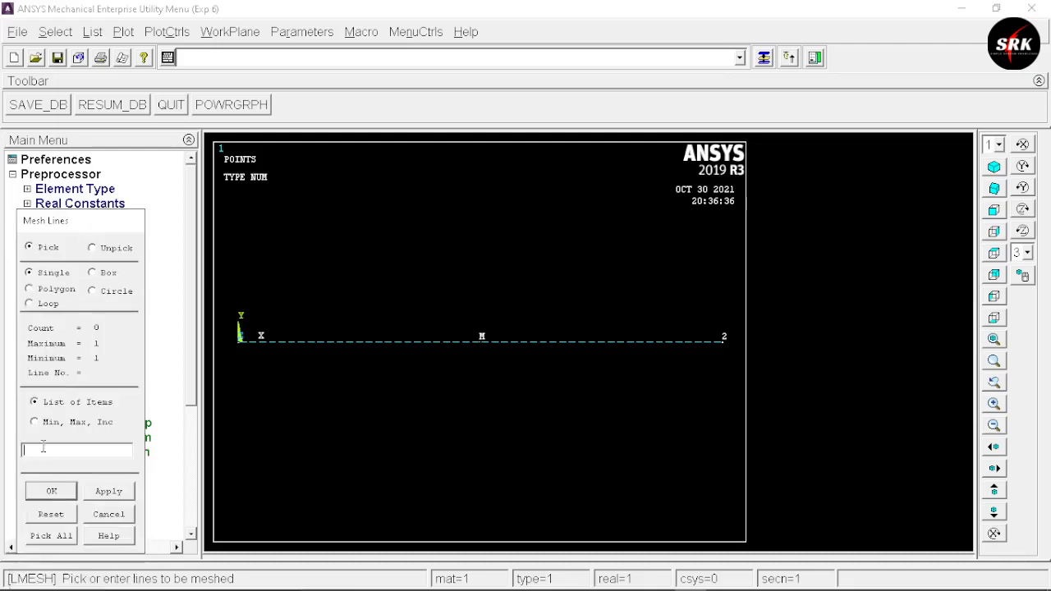
click(52, 536)
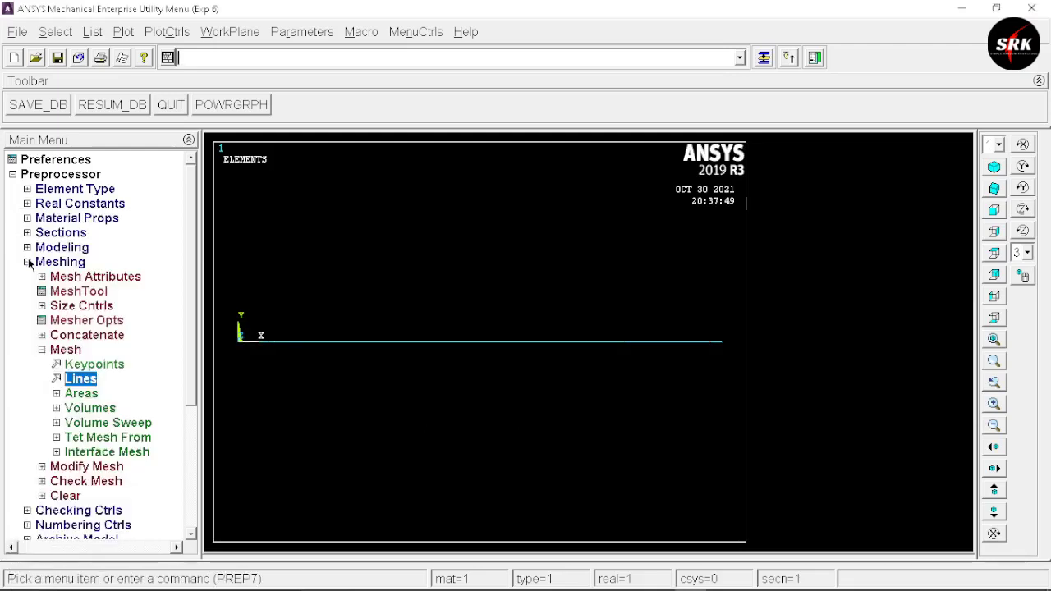
Define a new analysis of type Static for the beam's loads
click(29, 263)
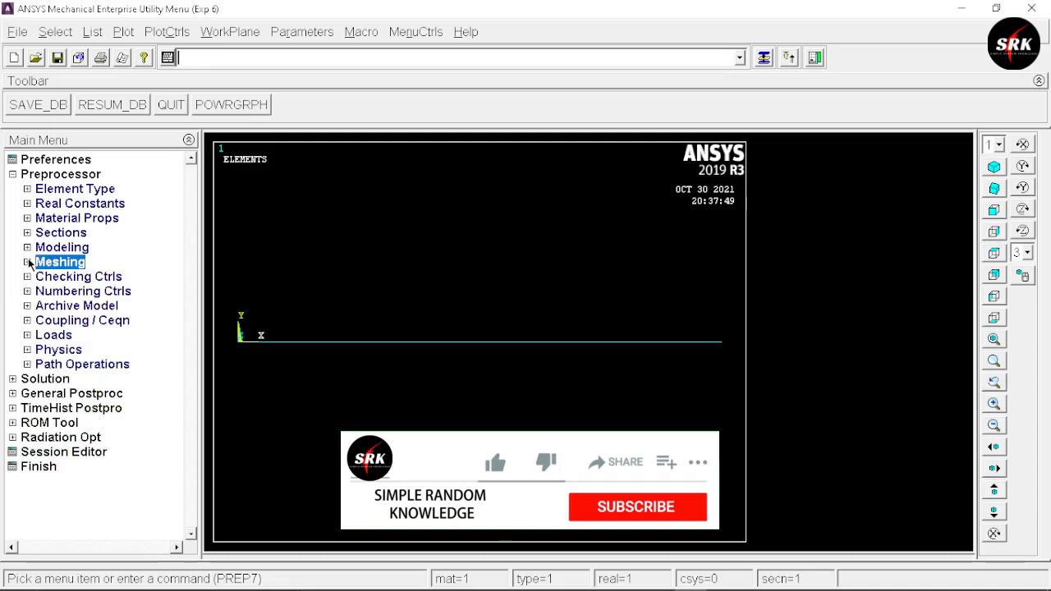
click(28, 335)
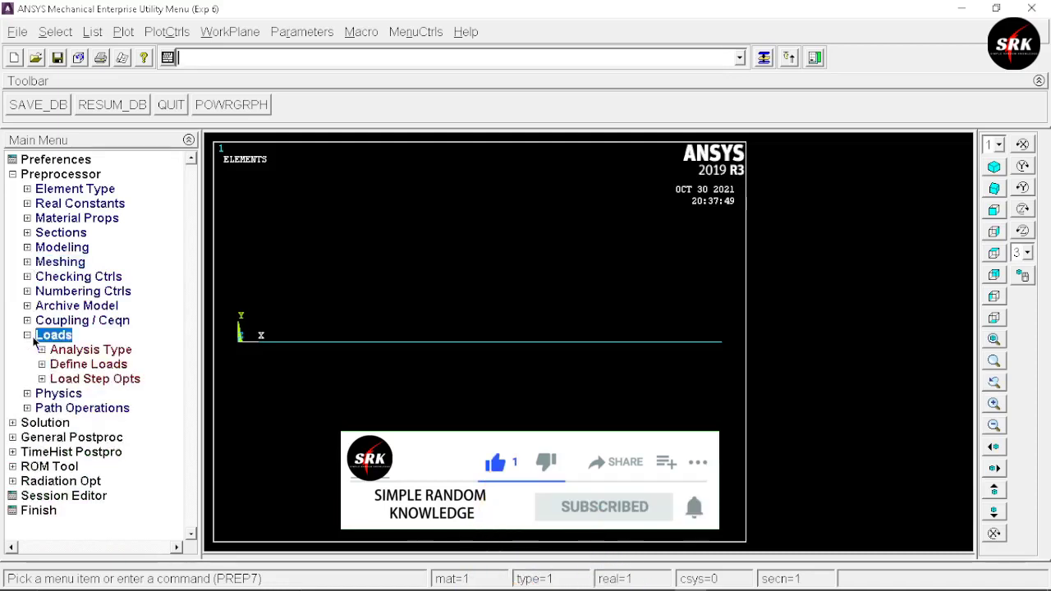
click(79, 351)
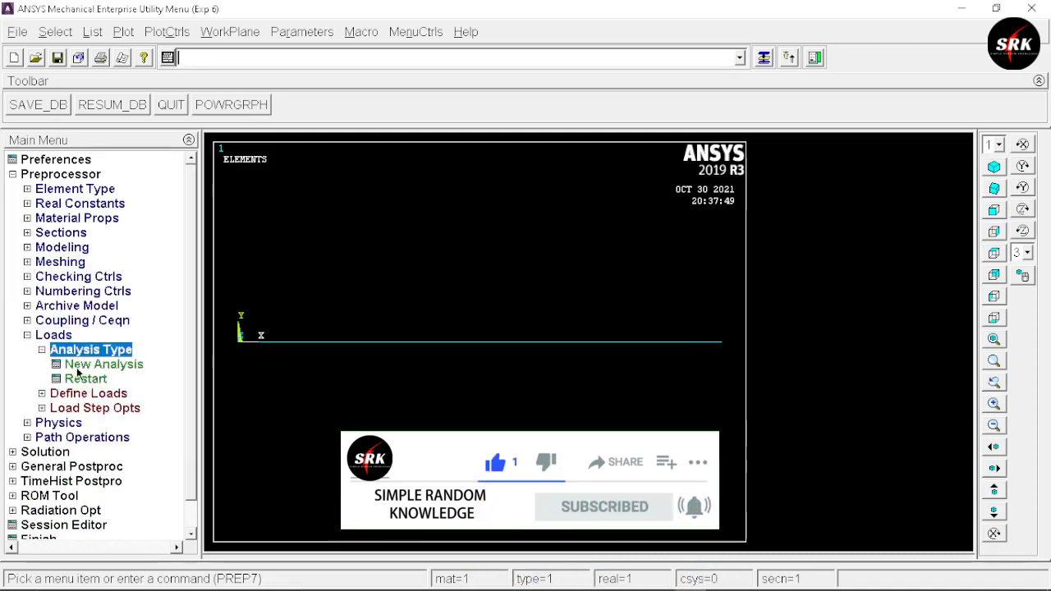
click(82, 366)
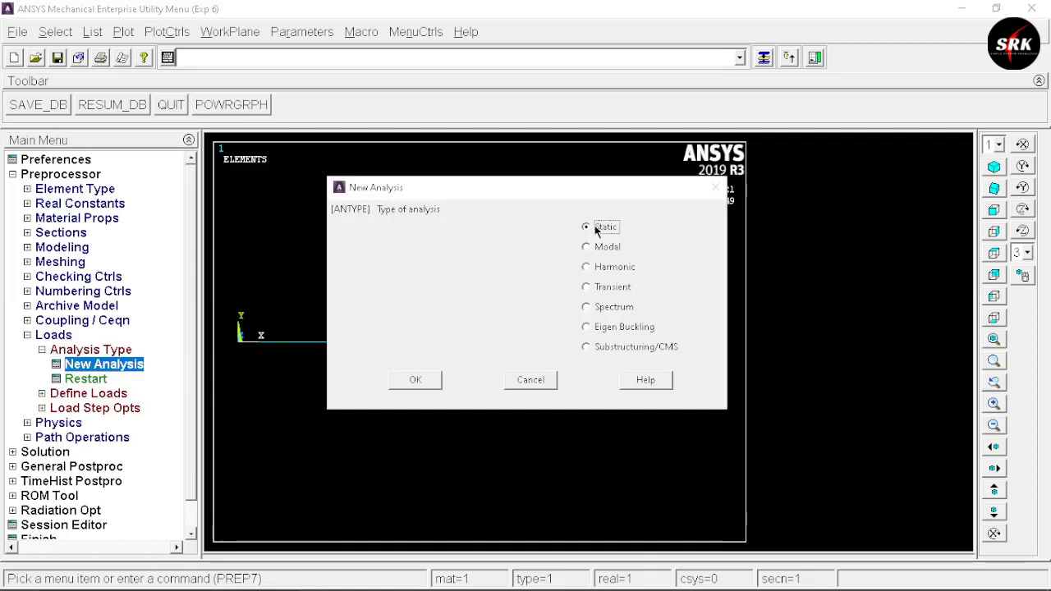
click(436, 378)
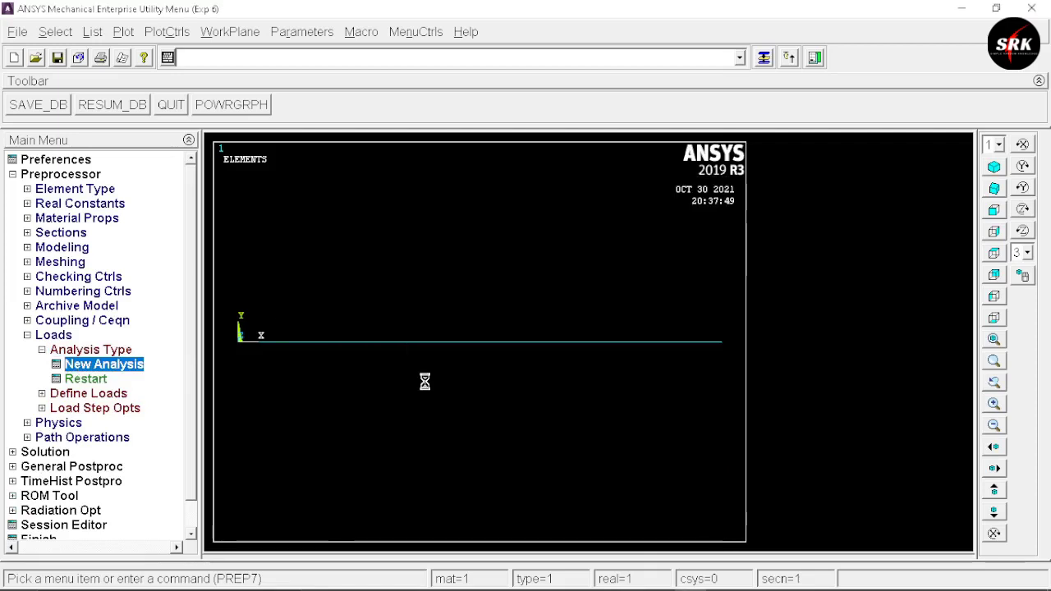
Constrain All DOF at keypoint 1 as a constant-value structural displacement, leaving the displacement value blank
click(86, 394)
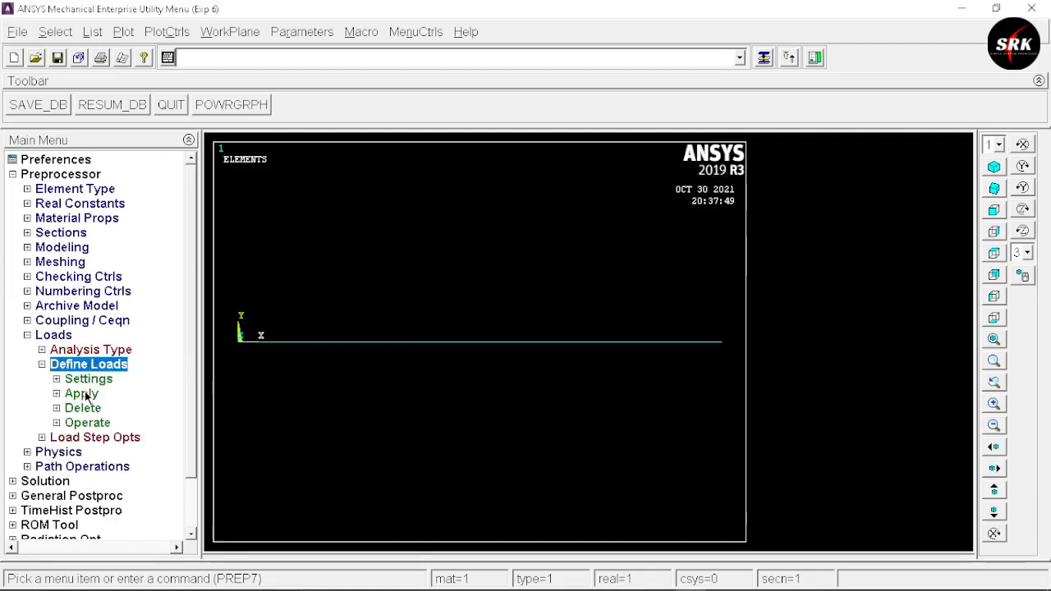
click(82, 394)
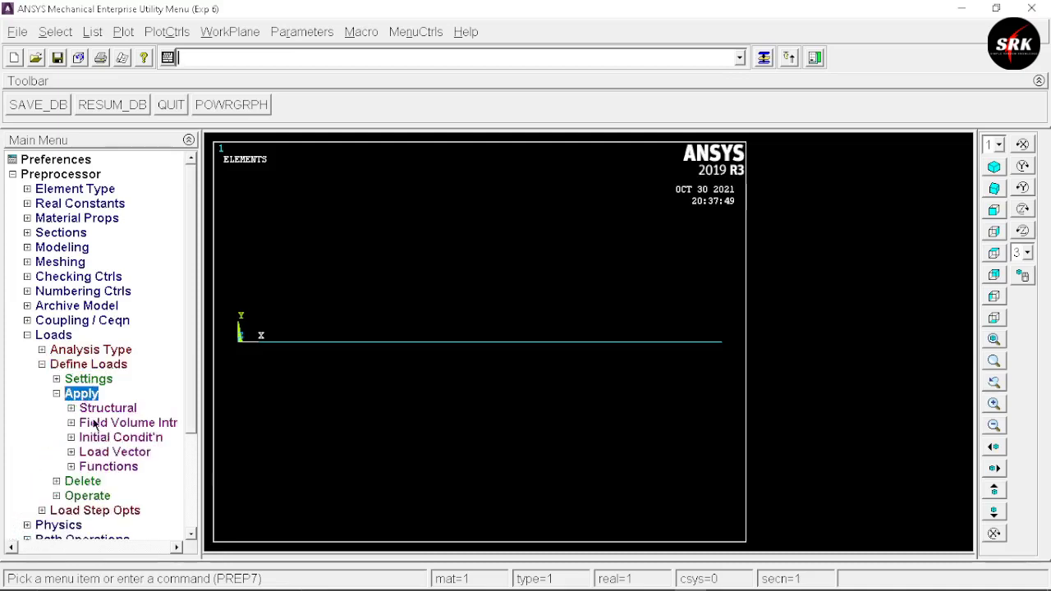
click(102, 408)
click(105, 423)
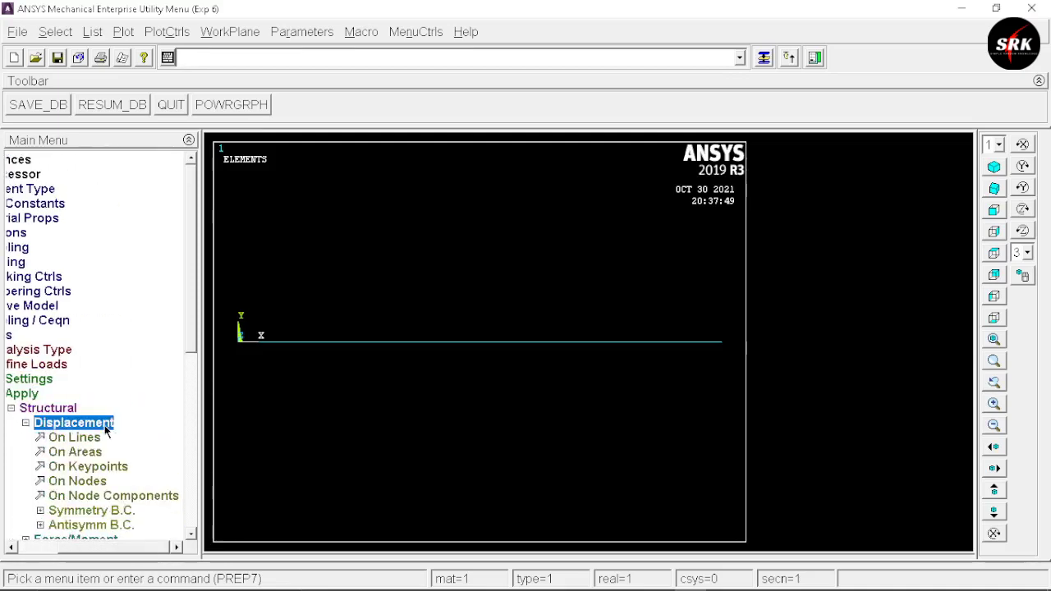
click(83, 465)
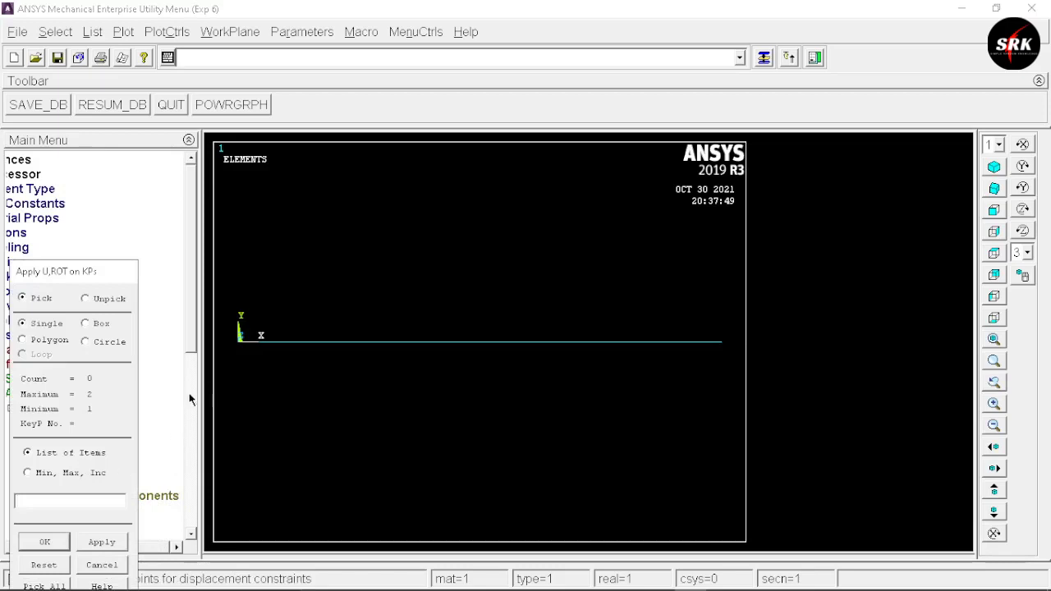
click(239, 342)
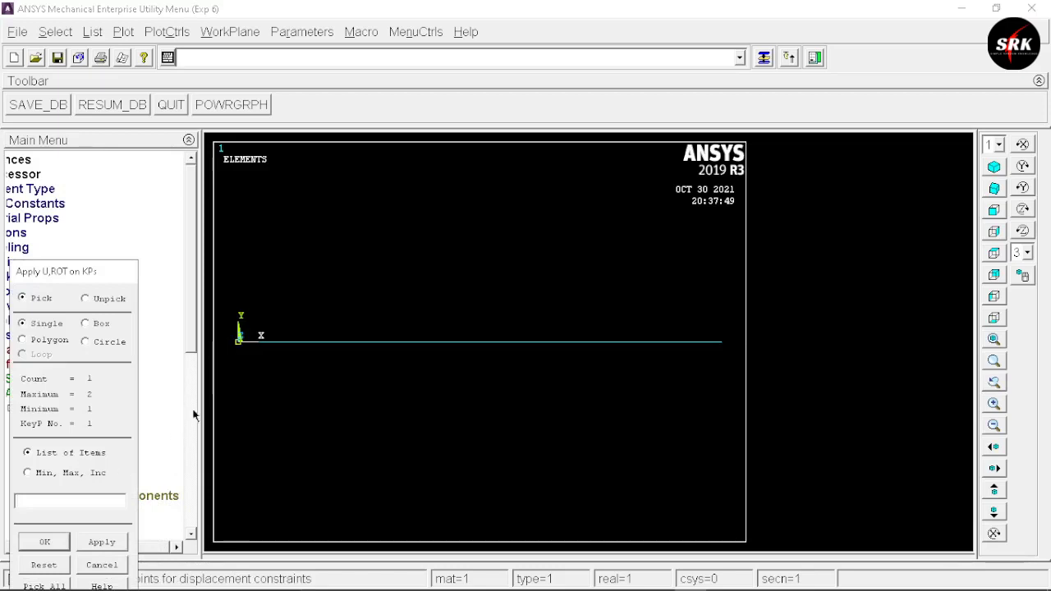
click(45, 542)
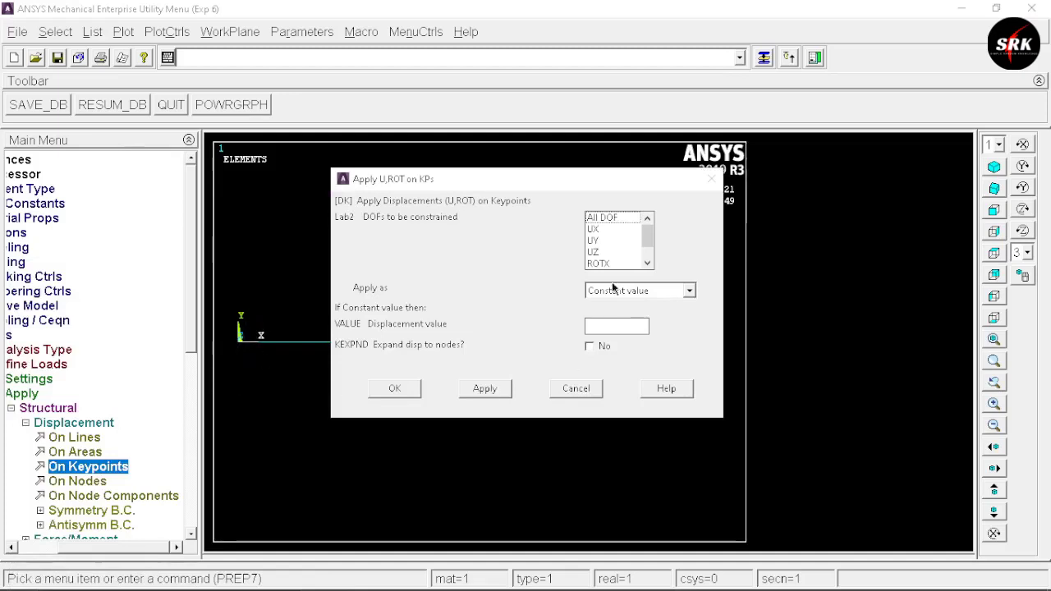
click(615, 219)
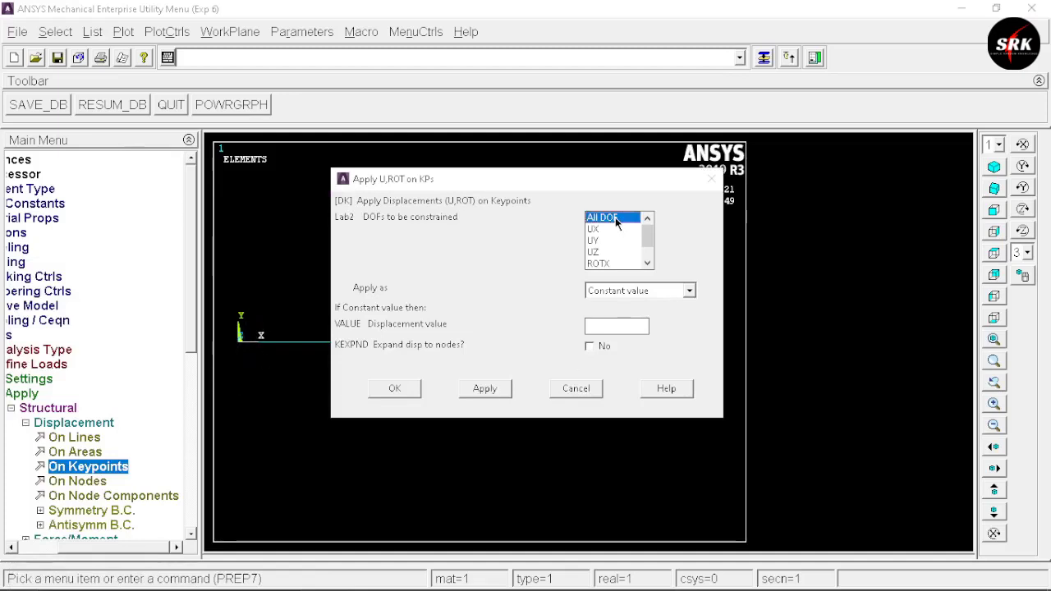
click(395, 389)
key(alt+Tab)
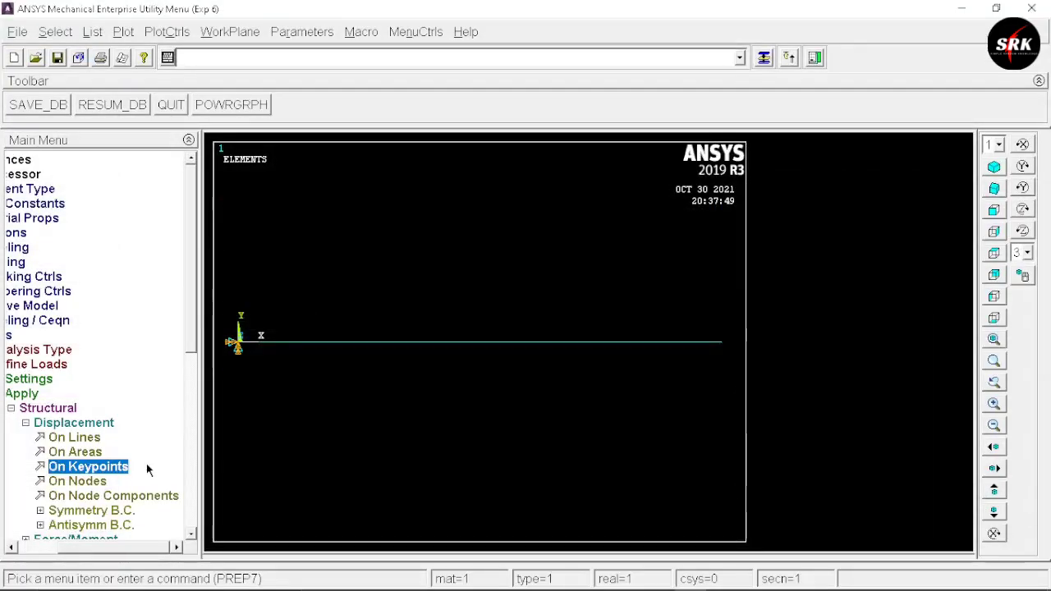
Apply a constant FY force of -10000 at keypoint 2, the free end of the beam
click(25, 423)
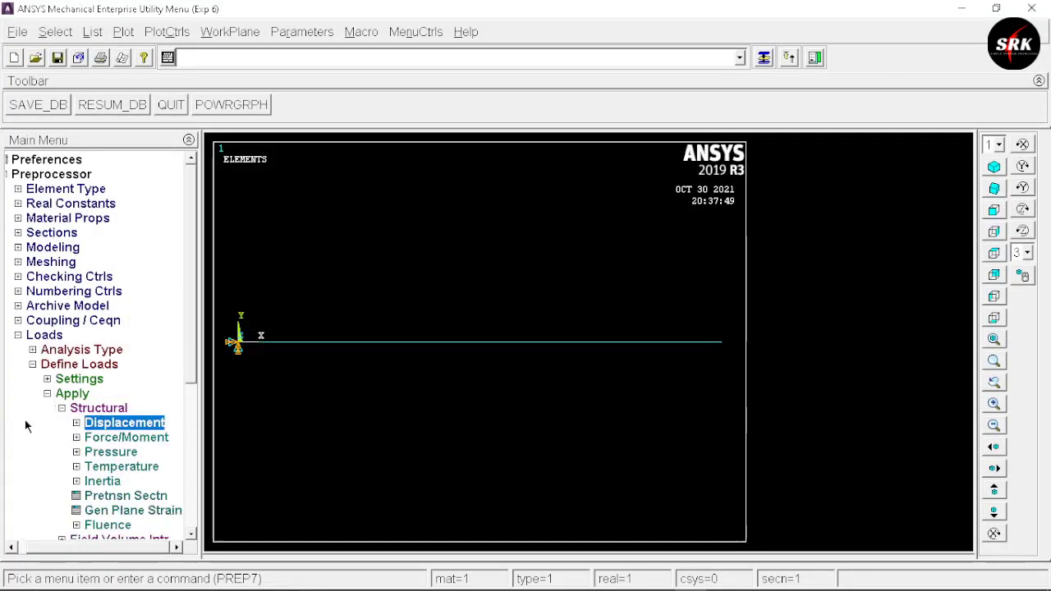
click(126, 439)
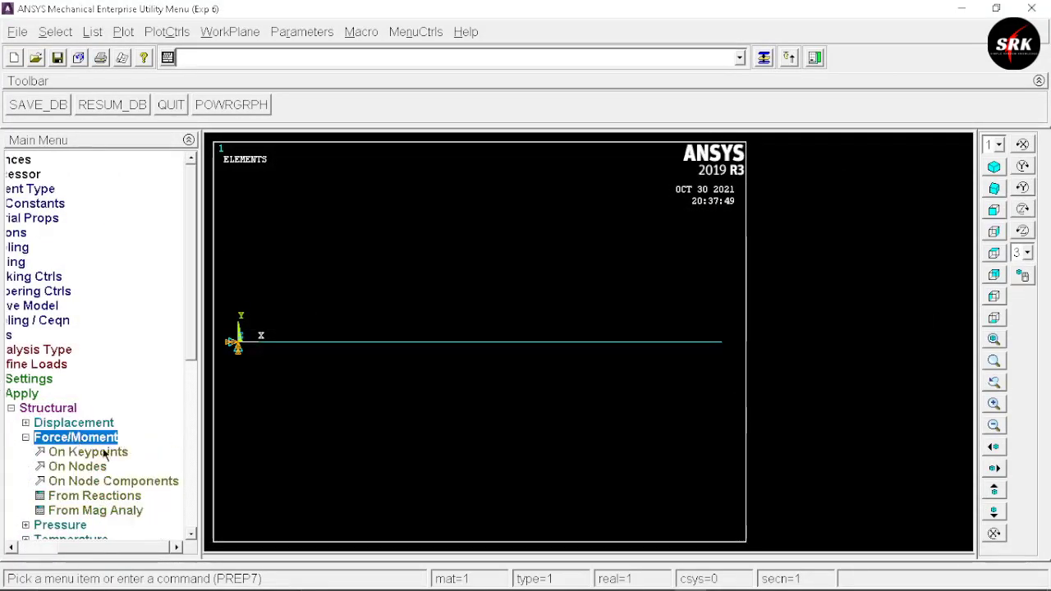
click(88, 453)
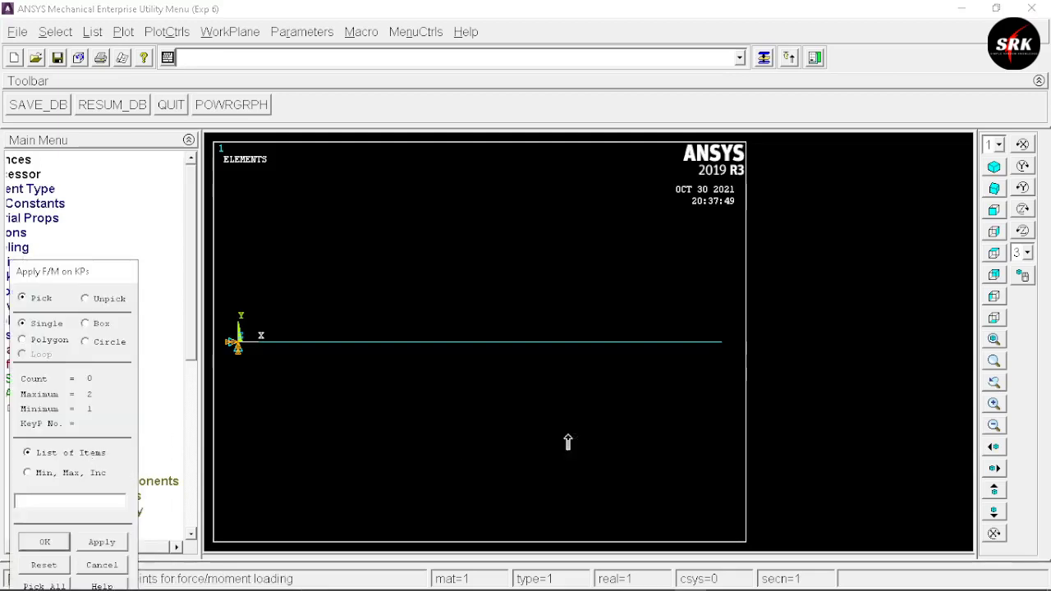
click(724, 344)
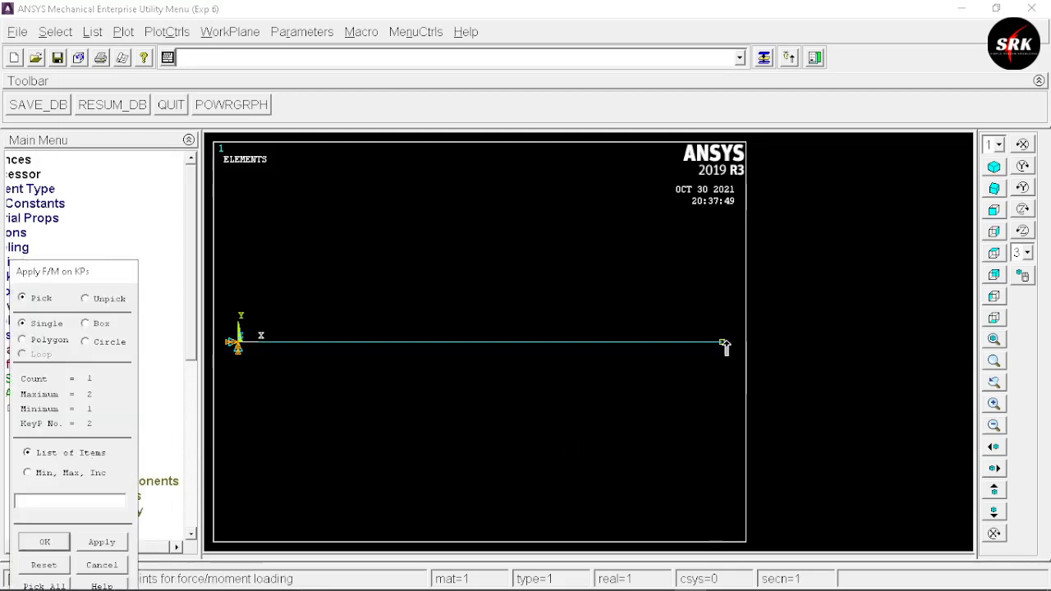
click(43, 544)
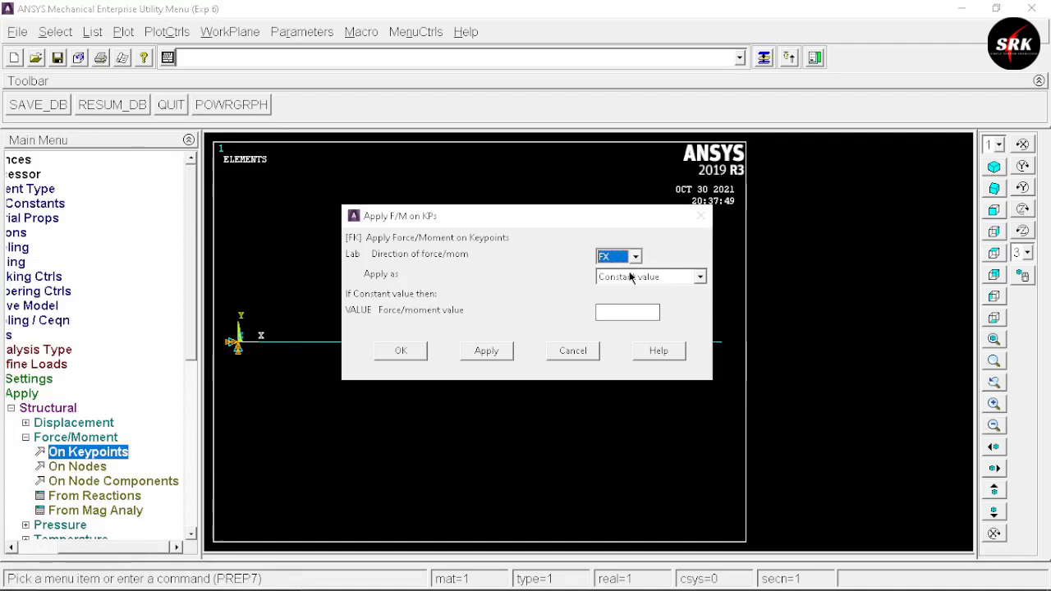
click(636, 258)
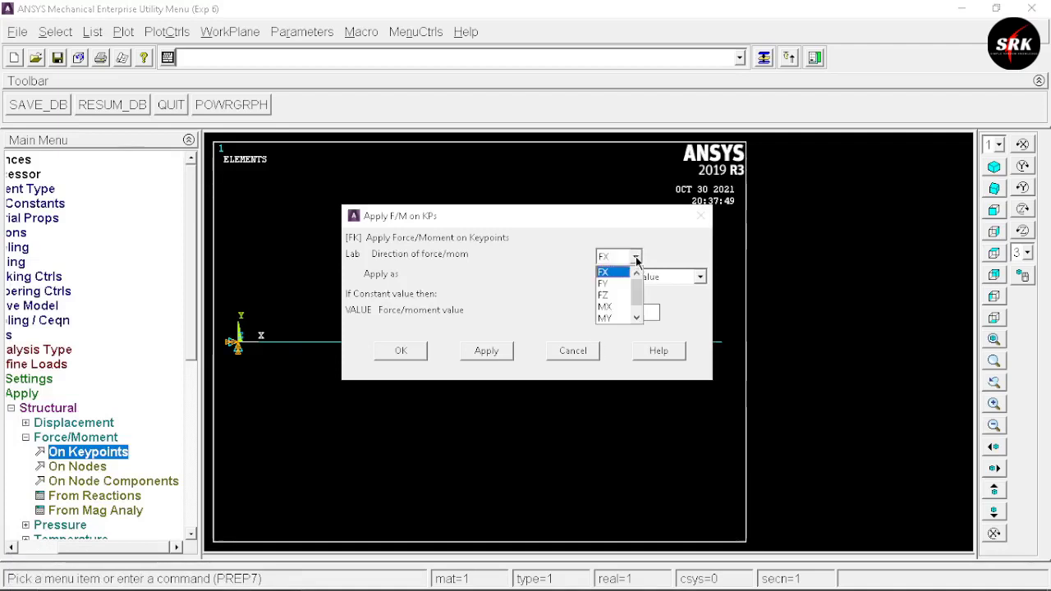
click(603, 286)
click(600, 312)
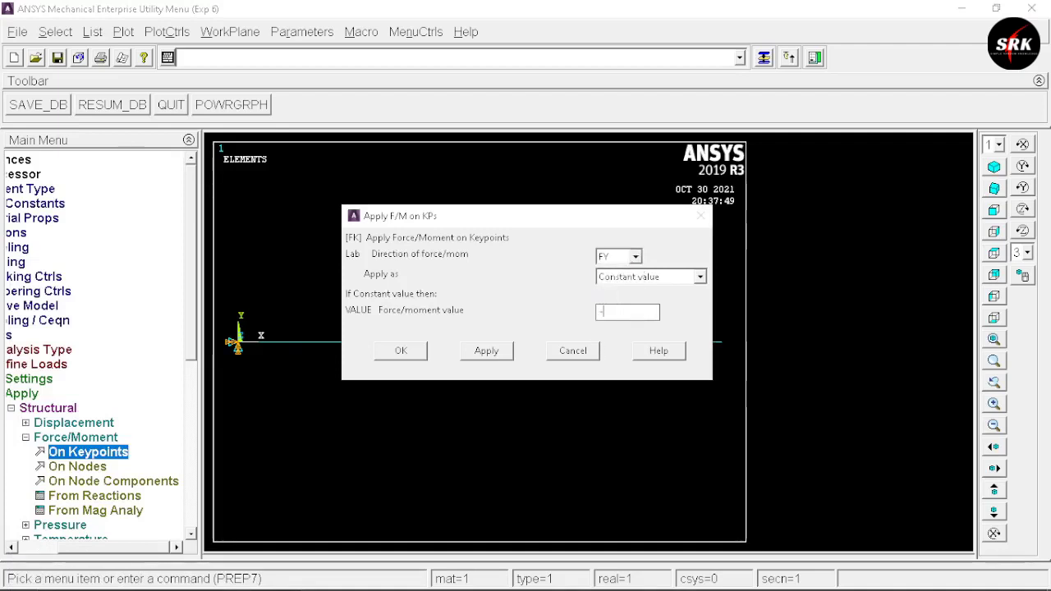
text(-10000)
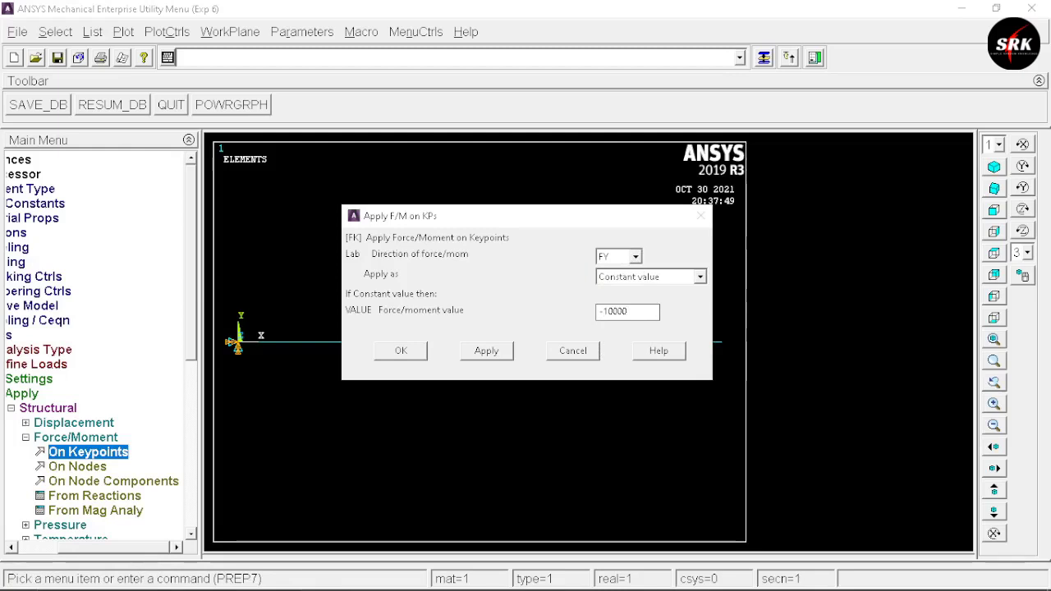
click(411, 352)
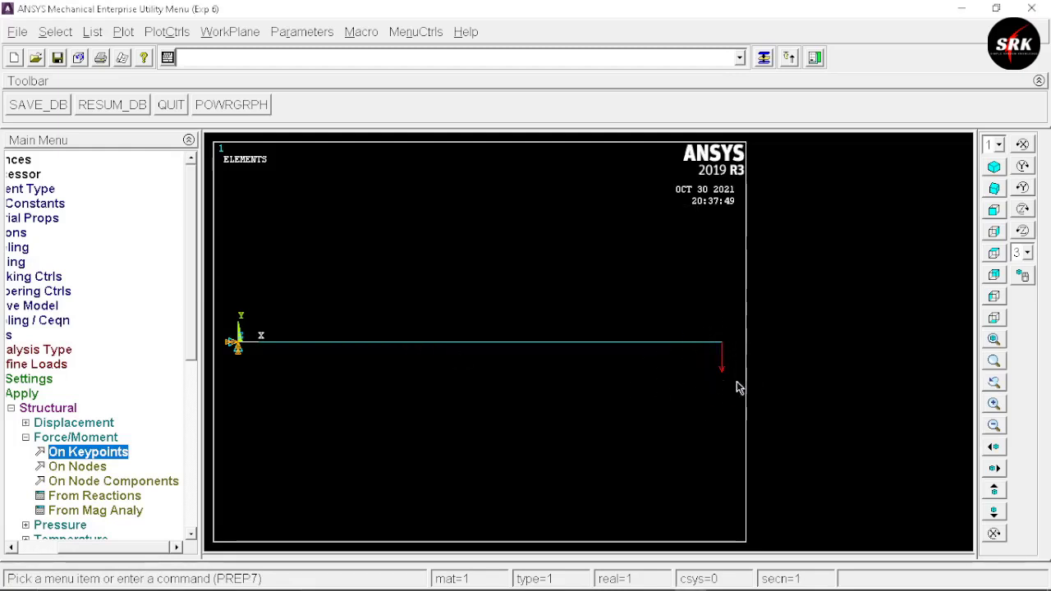
Solve the current load step and dismiss the solution note and status listing
click(11, 408)
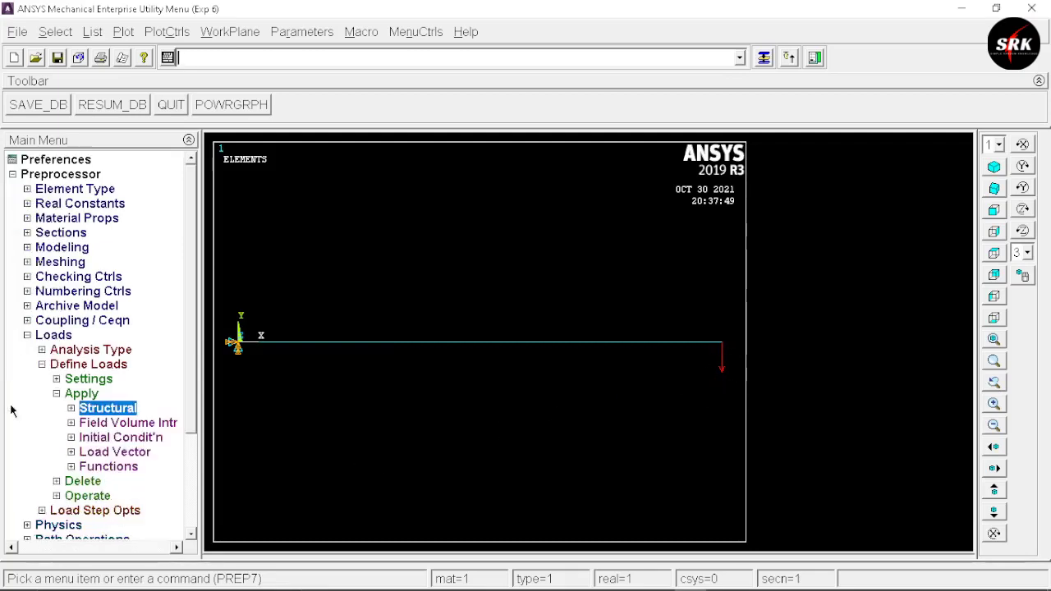
click(27, 335)
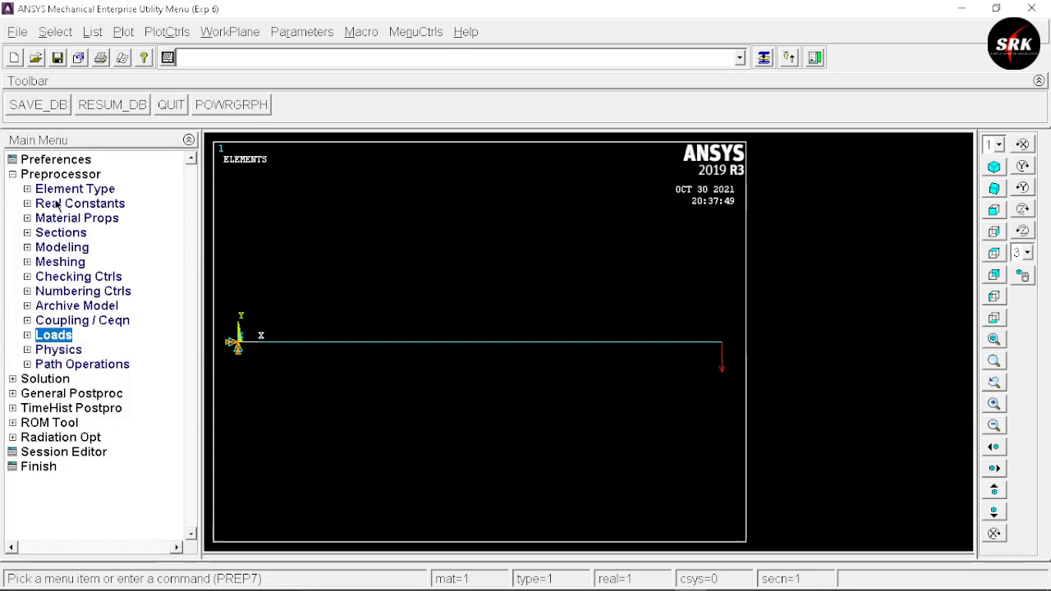
click(43, 381)
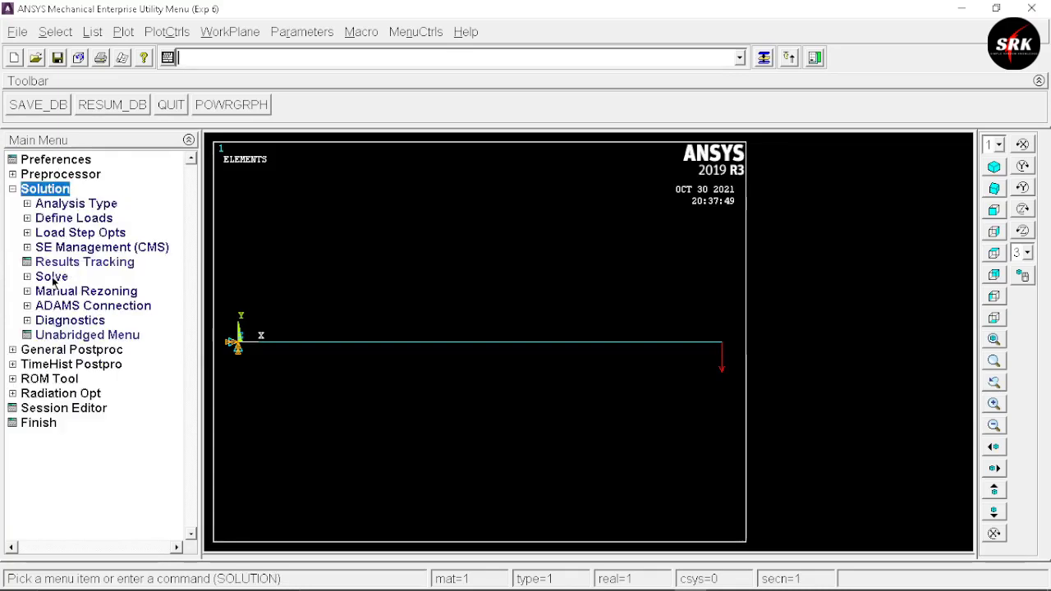
click(52, 278)
click(82, 292)
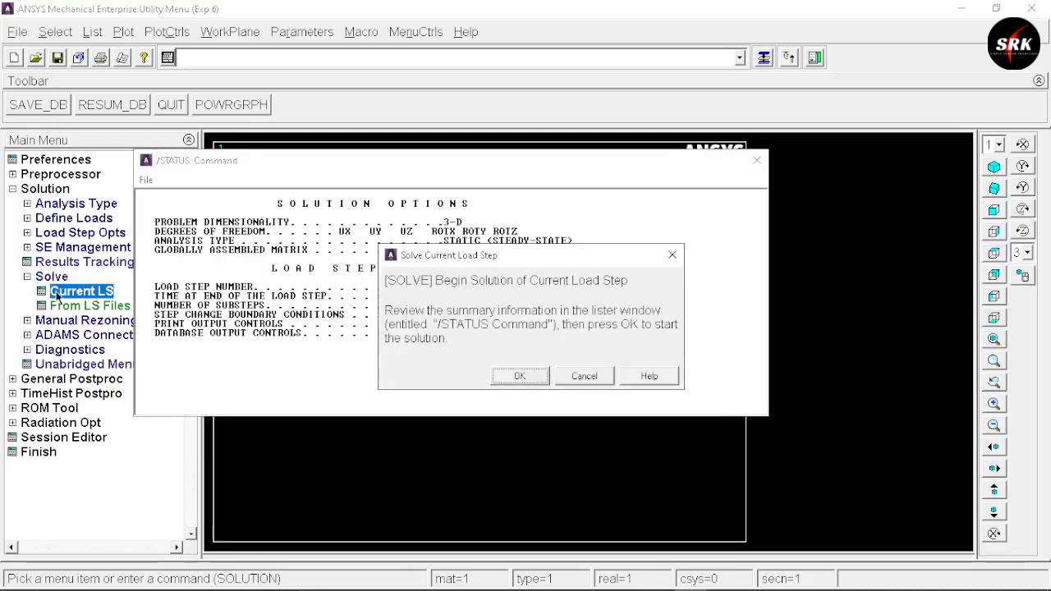
click(519, 376)
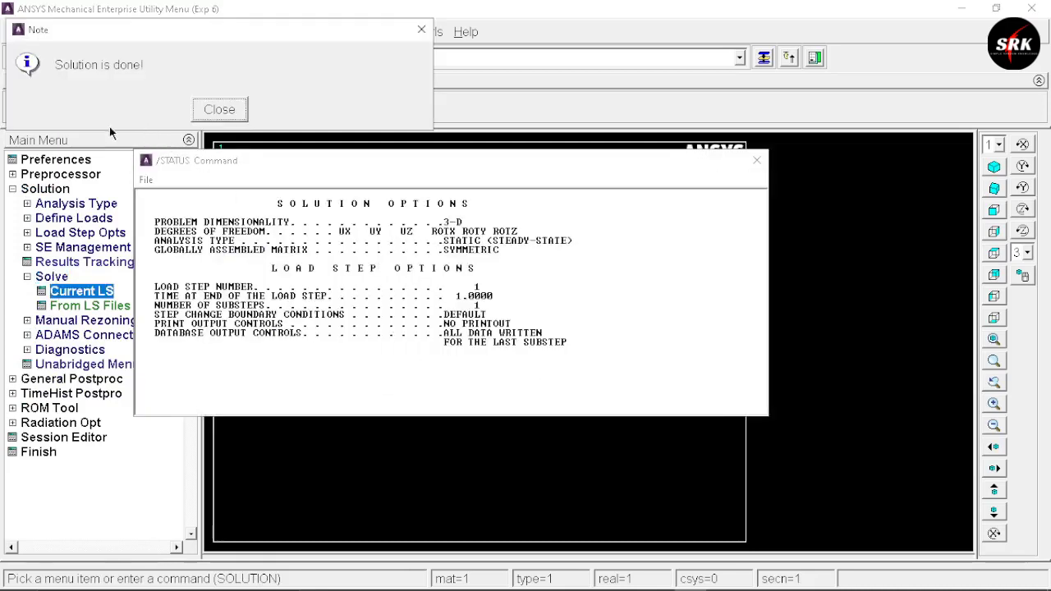
click(233, 114)
click(756, 160)
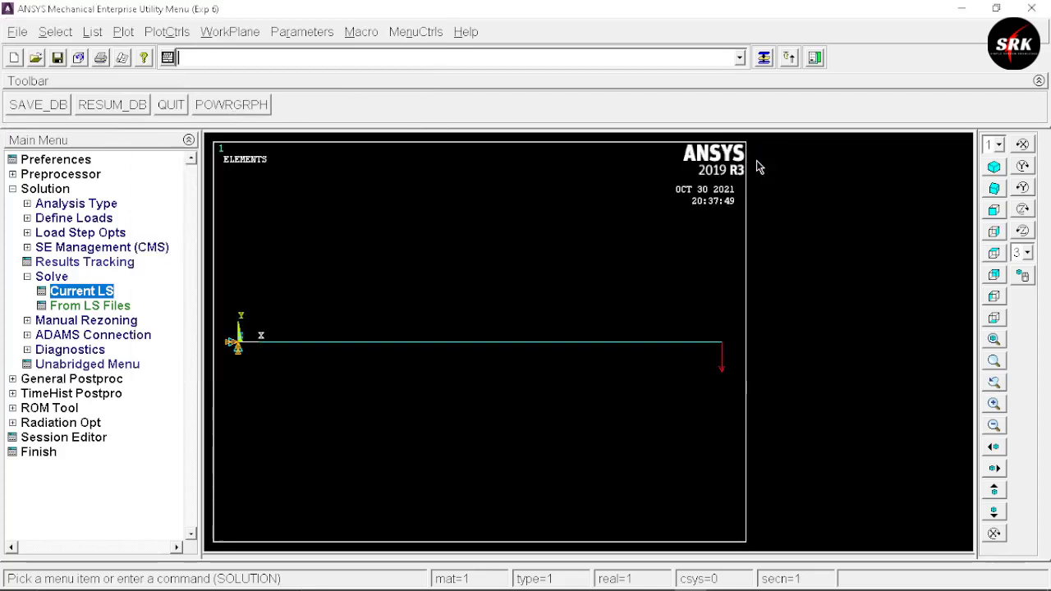
Try to define an element table item by sequence number using SMISC in the general postprocessor
click(104, 379)
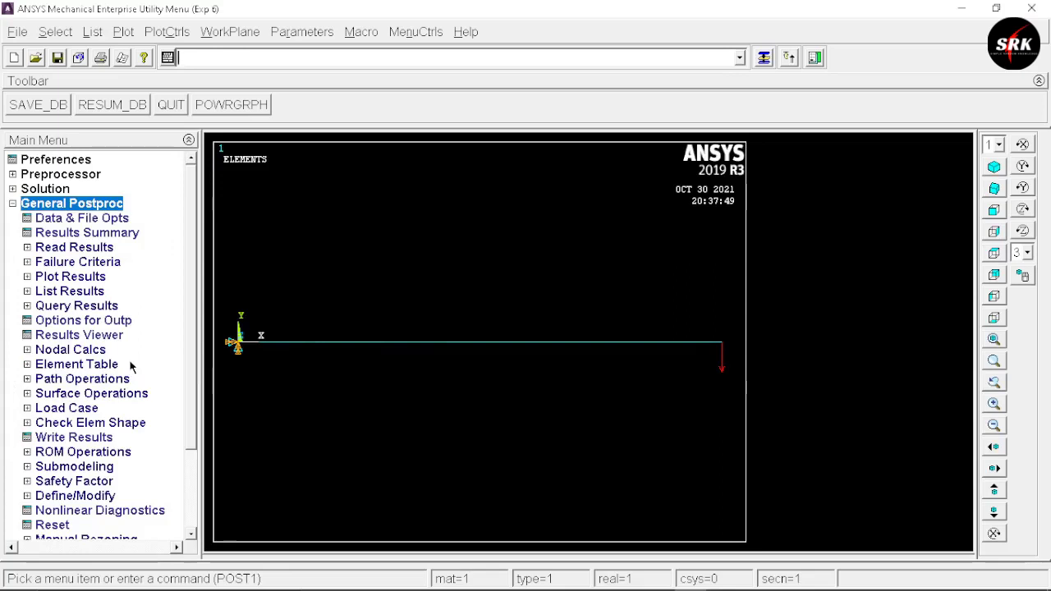
click(78, 366)
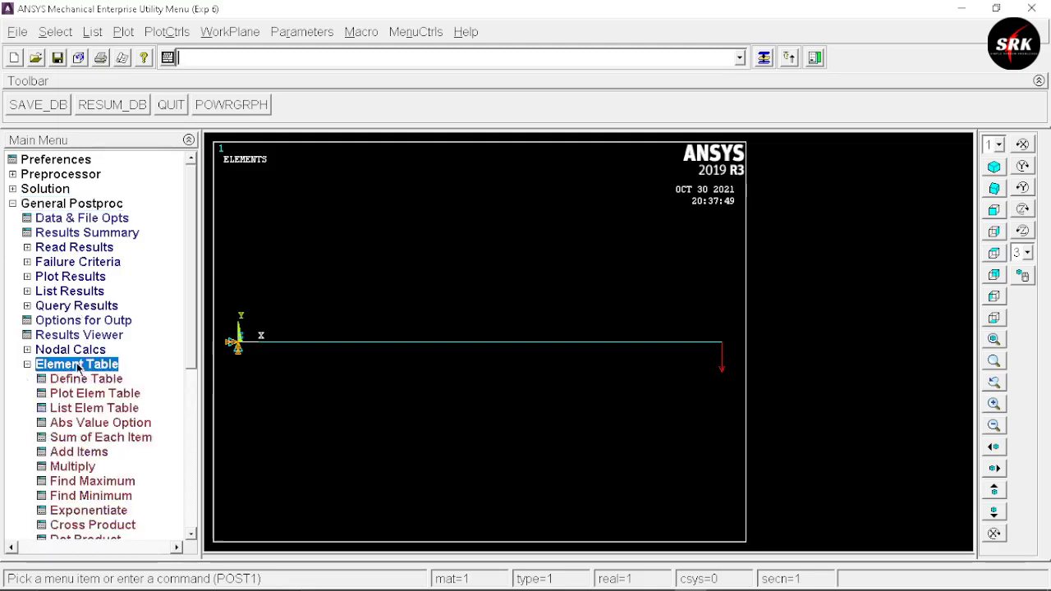
click(78, 380)
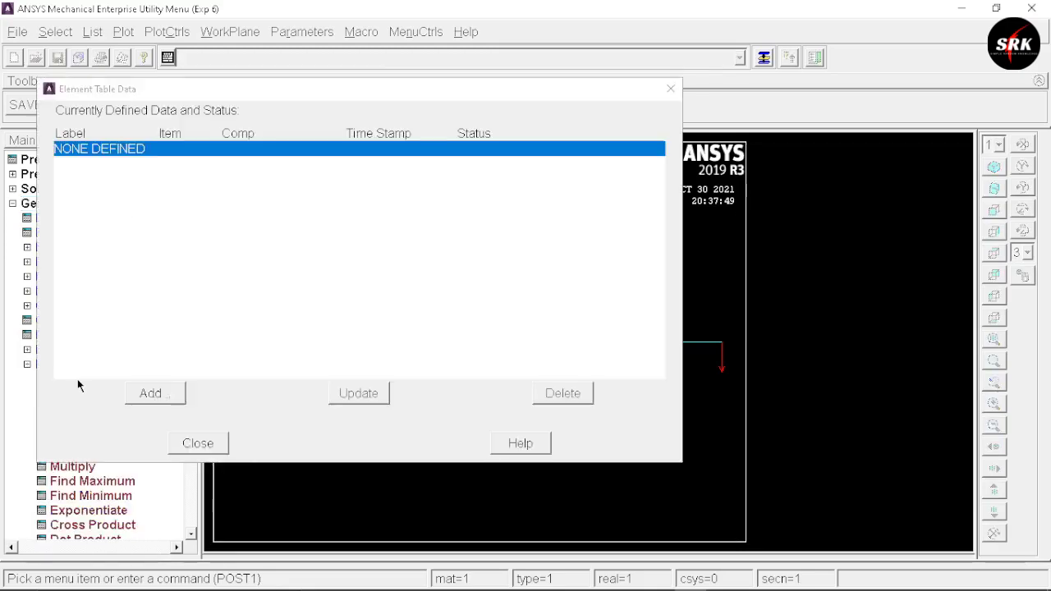
click(163, 397)
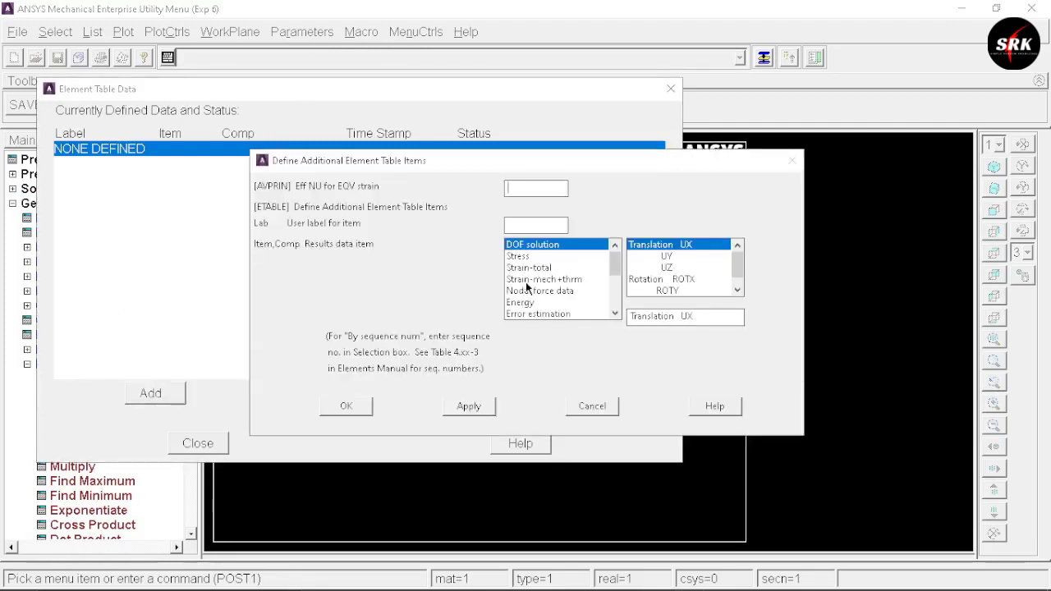
scroll(526, 281, down, 3)
click(528, 313)
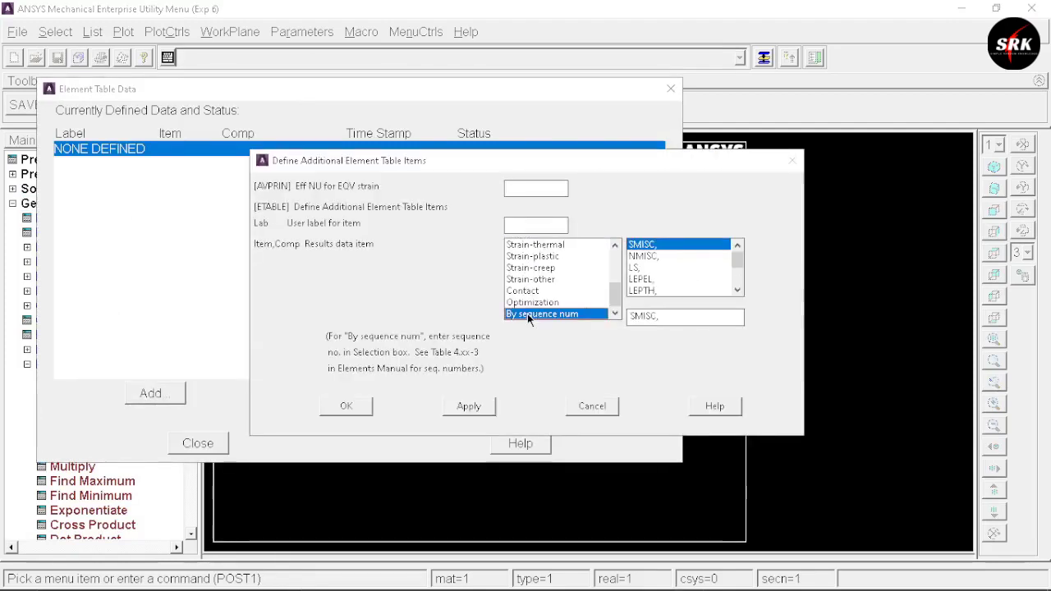
click(674, 319)
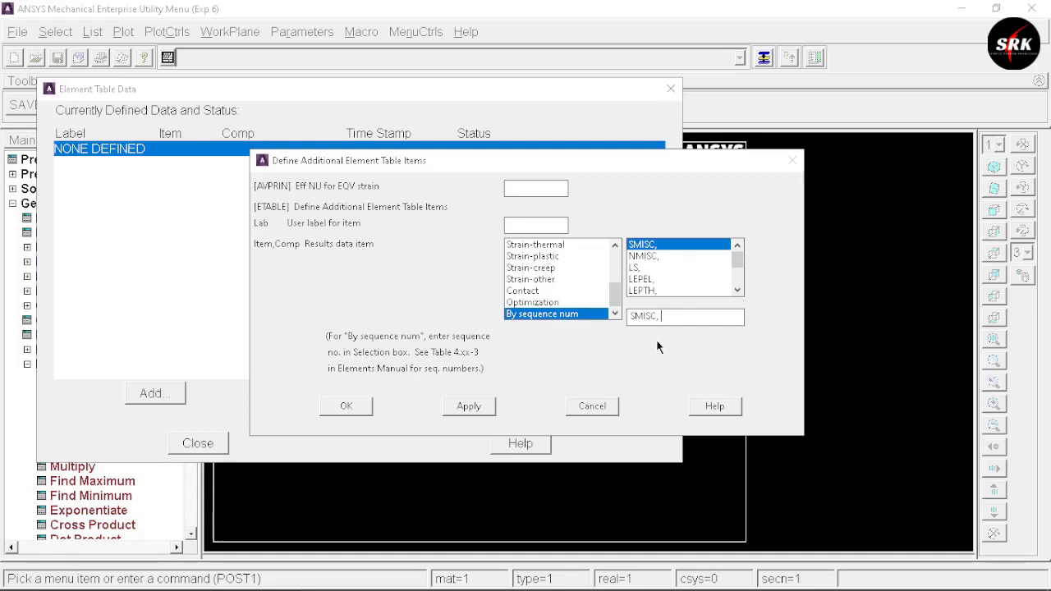
click(363, 403)
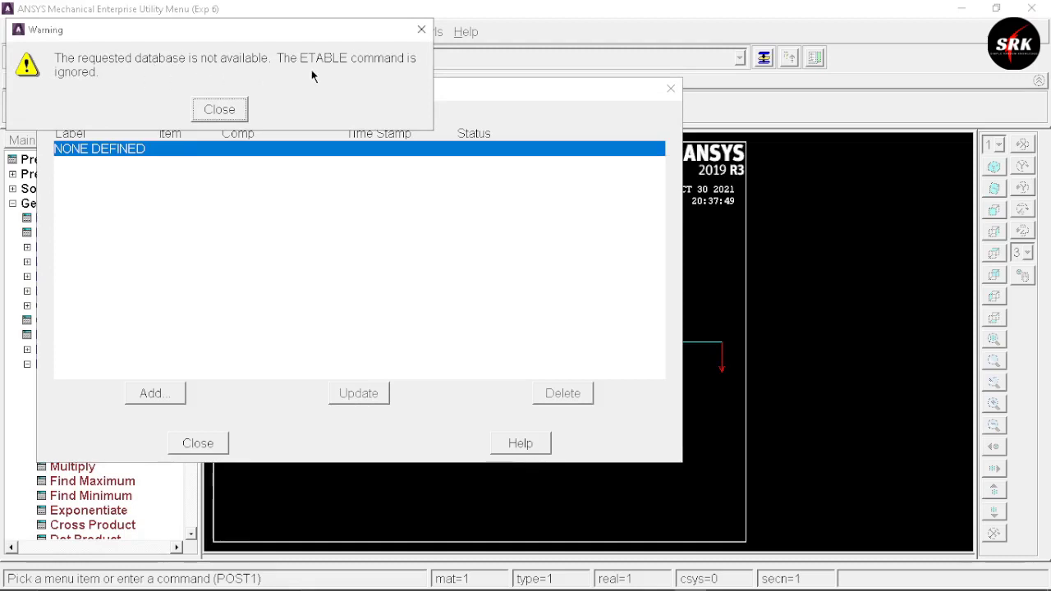
click(423, 31)
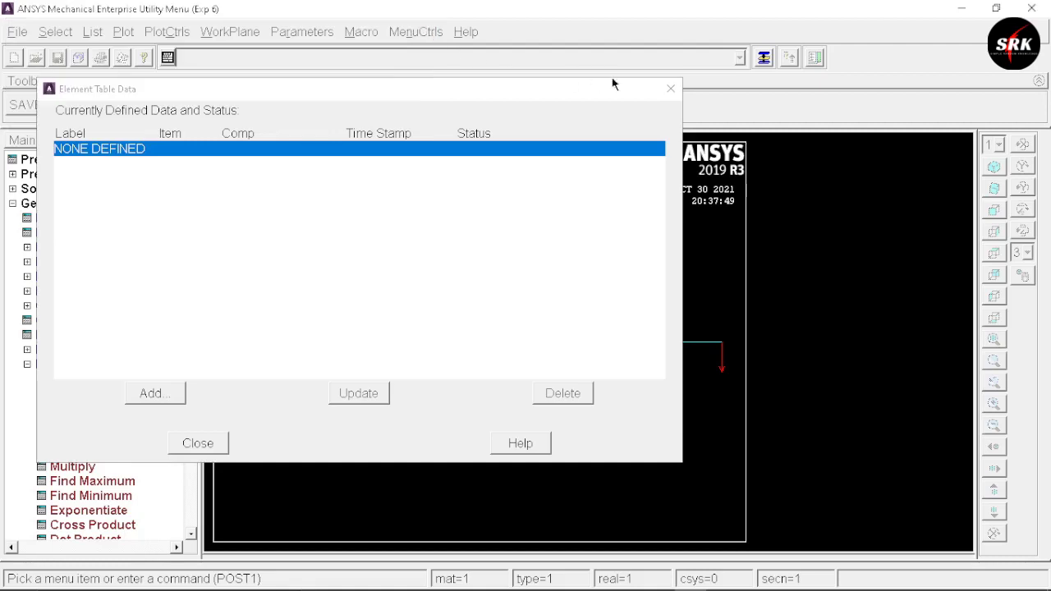
click(667, 87)
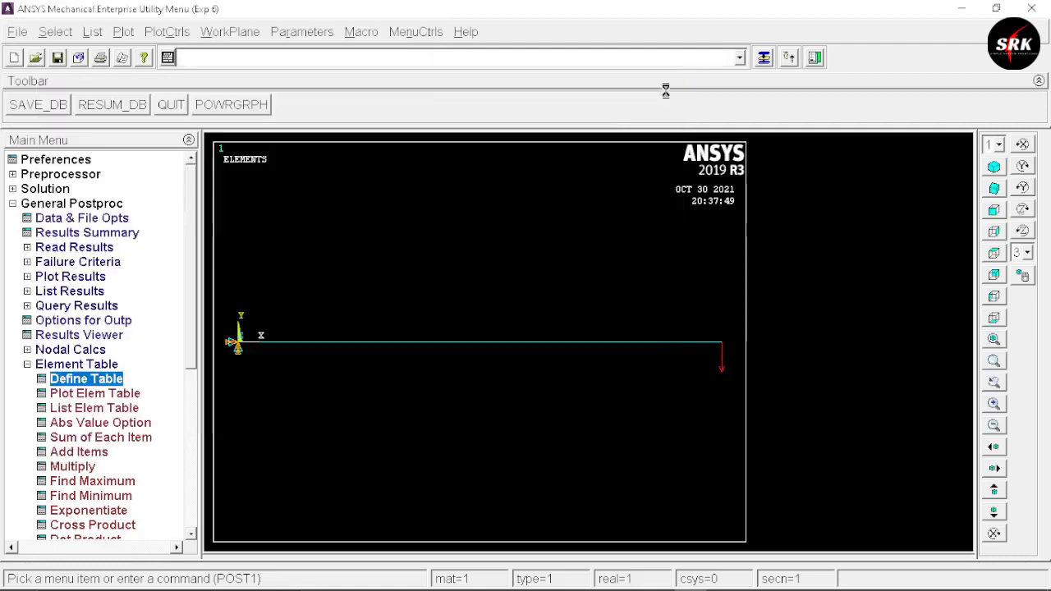
Load the Exp 6.rst results in the Results Viewer with the X-Component of displacement as the nodal DOF result
click(86, 335)
click(211, 87)
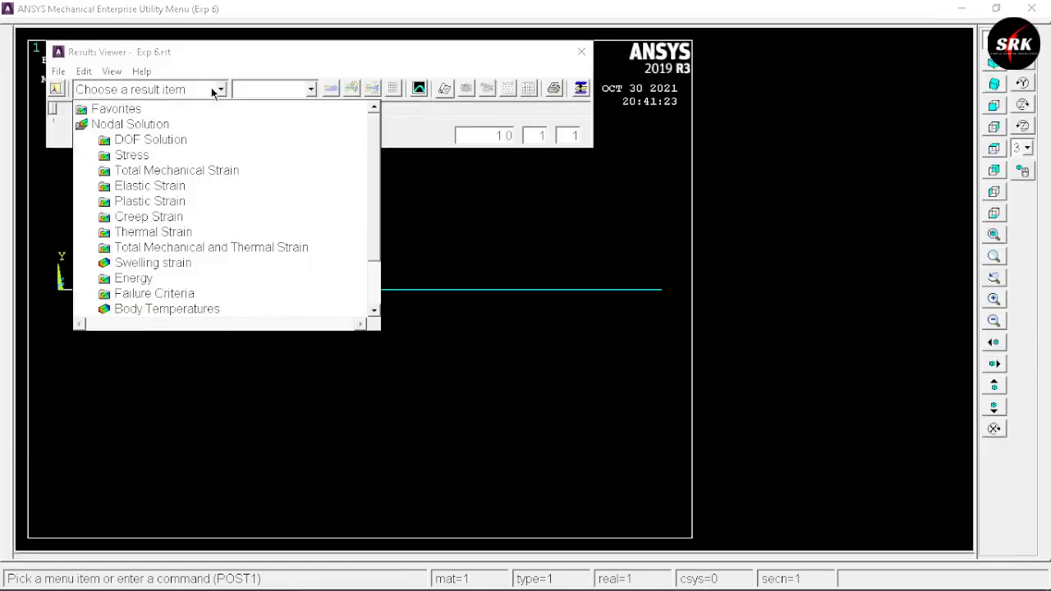
click(142, 141)
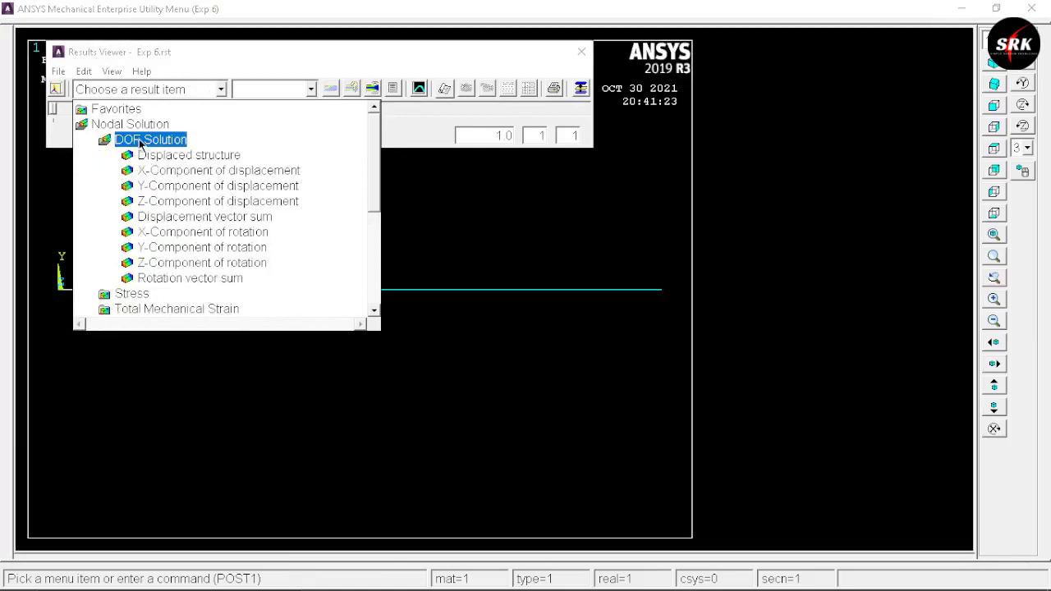
click(160, 174)
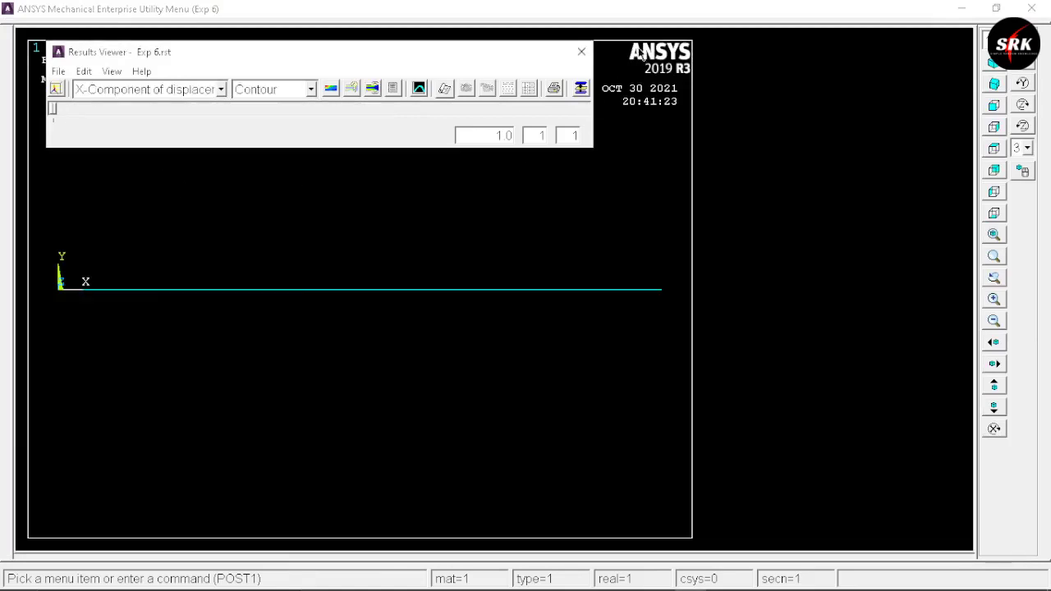
click(582, 53)
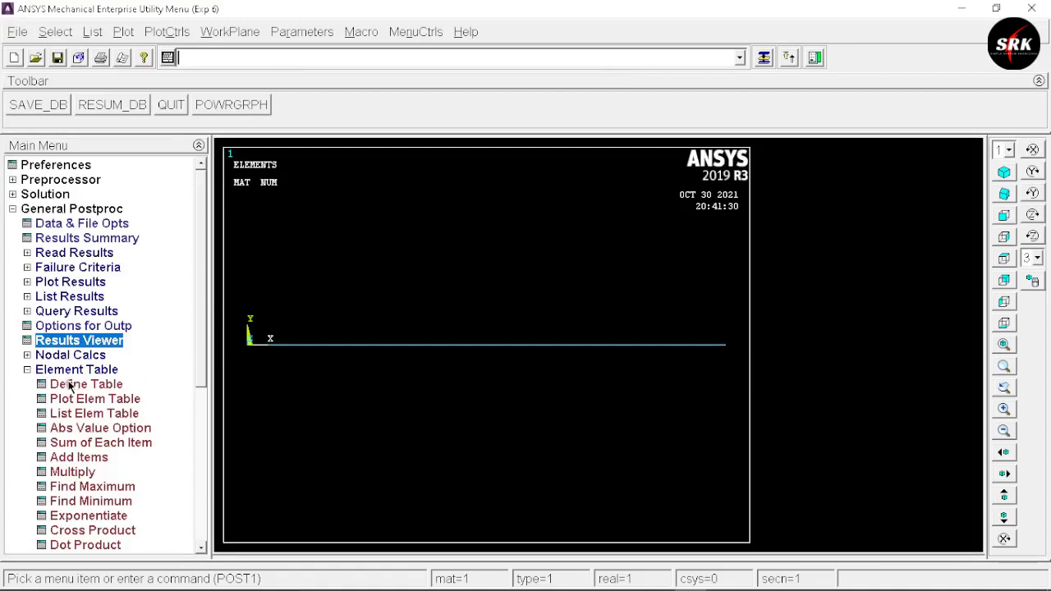
Define an element table item by sequence number as SMISC, 3, leaving the user label blank
click(71, 386)
click(171, 387)
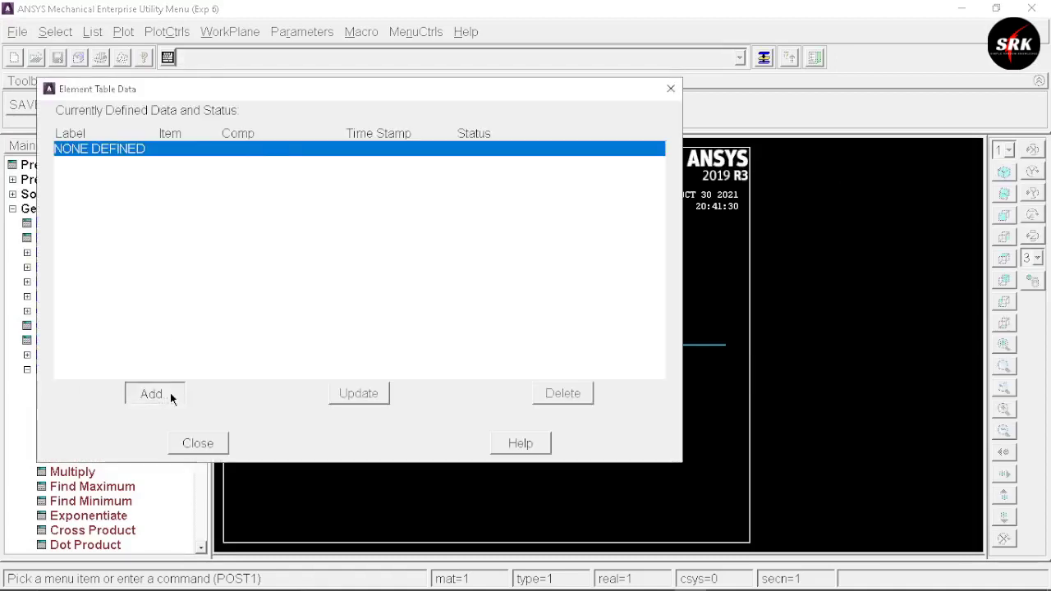
scroll(542, 287, down, 2)
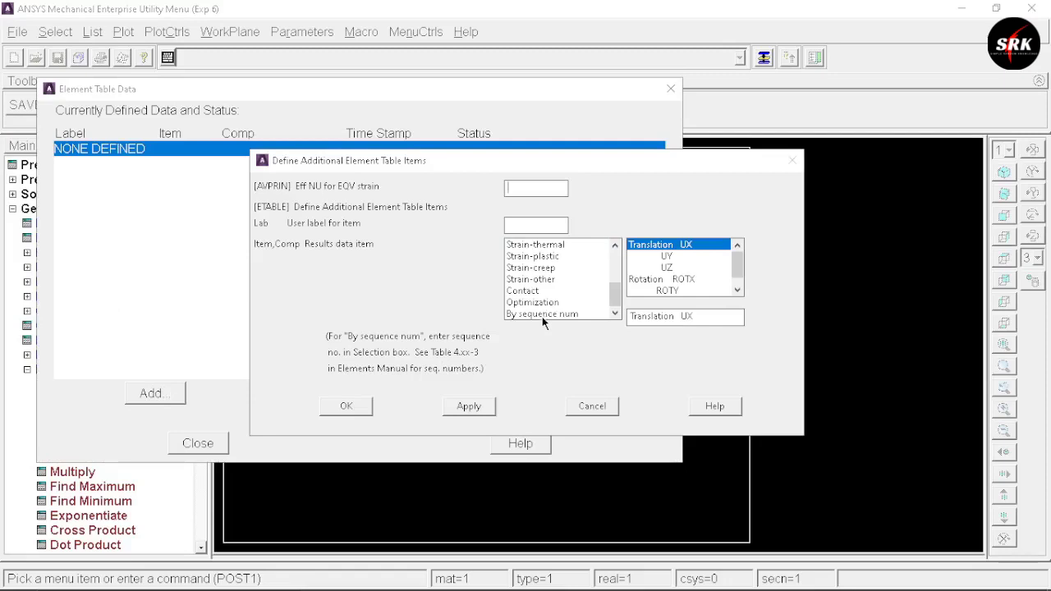
click(578, 316)
click(667, 316)
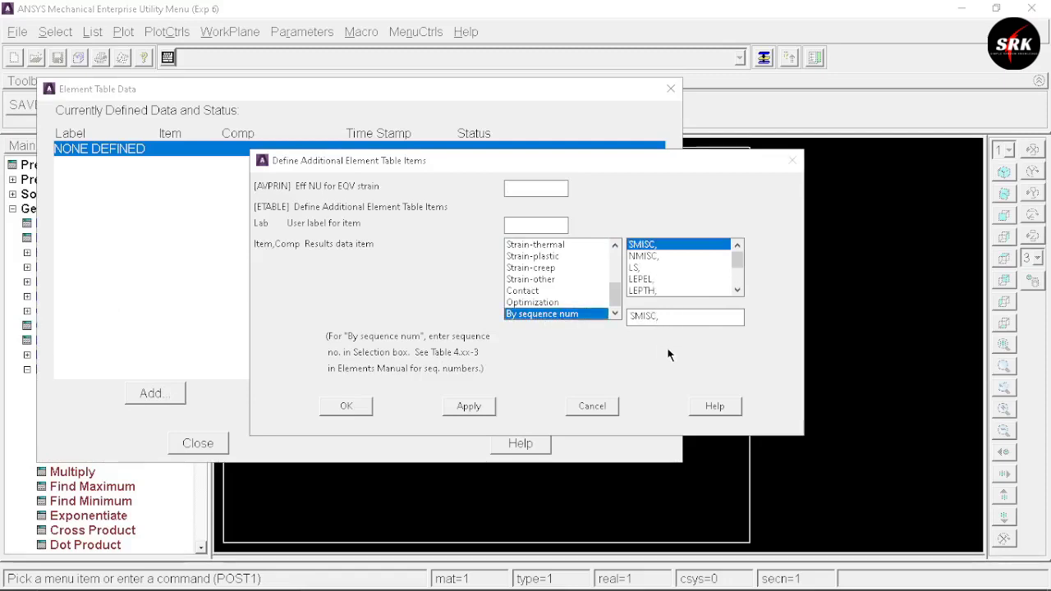
click(346, 408)
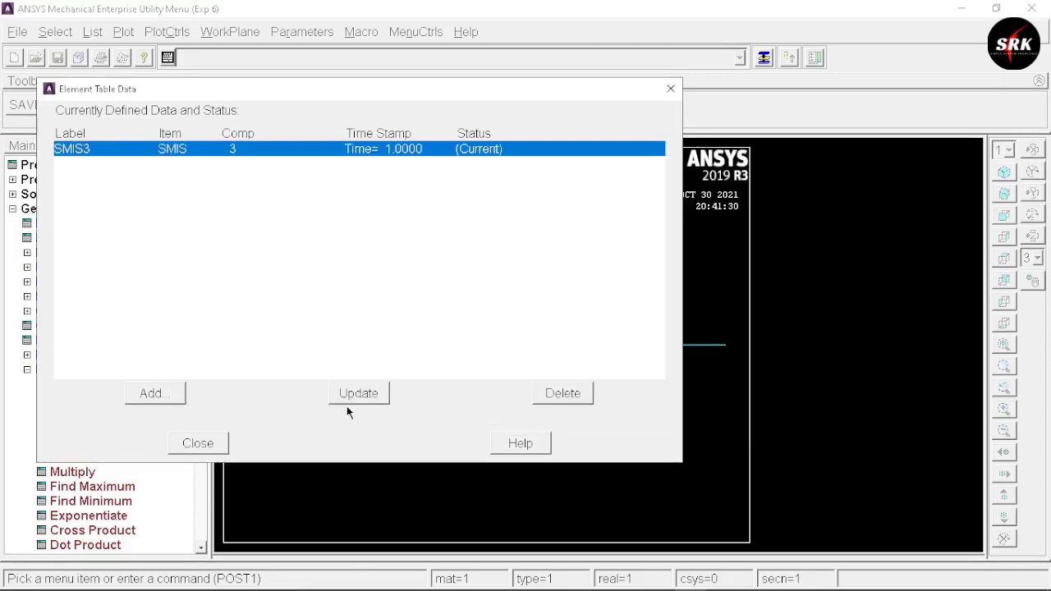
Add a second element table item by sequence number as SMISC, 6, leaving the user label blank
click(154, 401)
scroll(542, 319, down, 5)
click(543, 317)
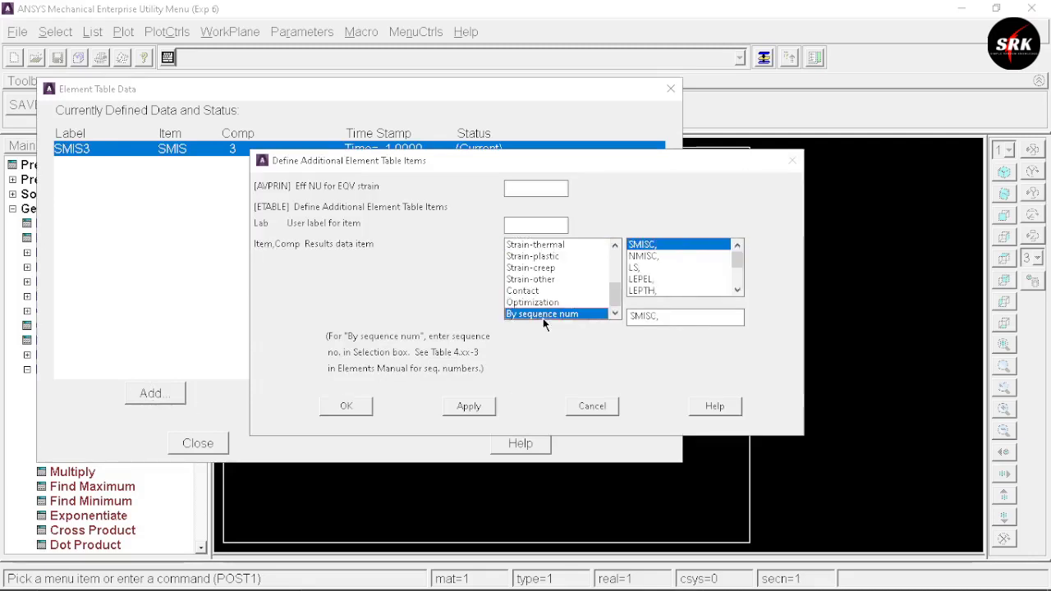
click(669, 316)
text(6)
click(461, 406)
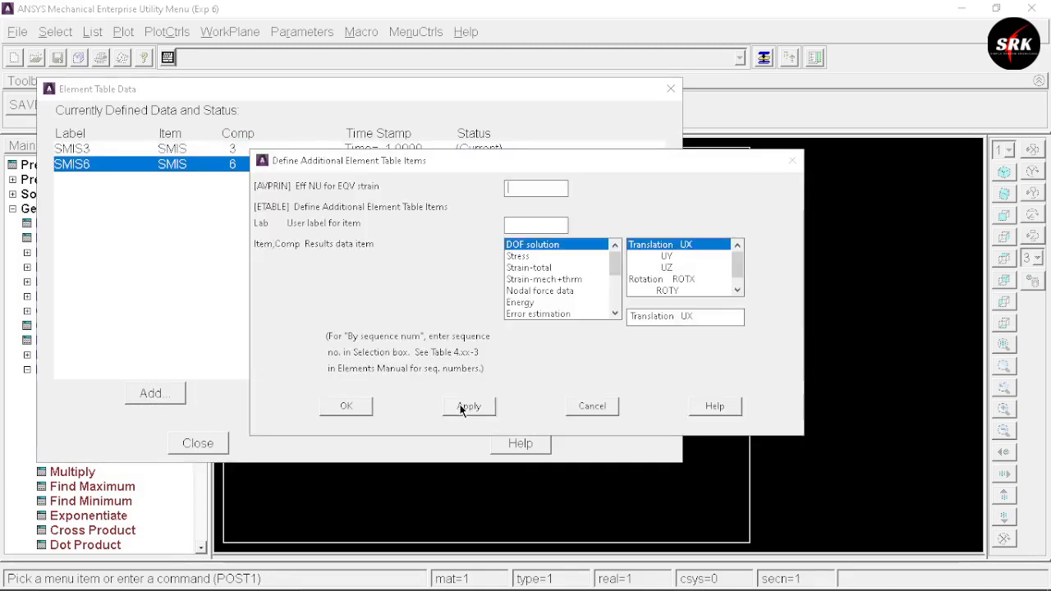
Add a third element table item by sequence number as SMISC, 16, leaving the user label blank
scroll(549, 309, down, 5)
click(548, 319)
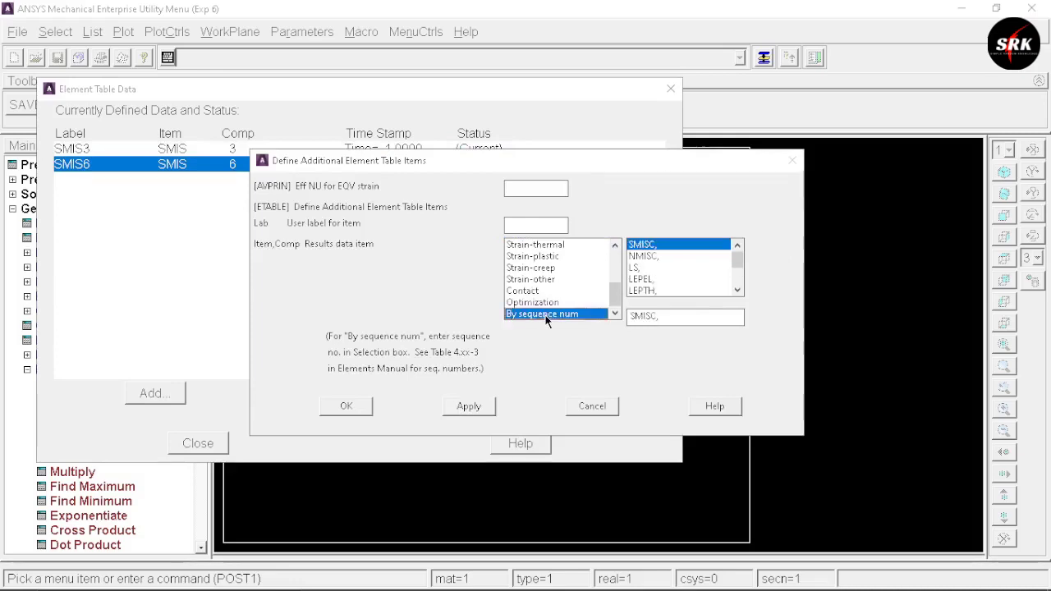
click(669, 316)
text(16)
click(469, 408)
Add a fourth element table item by sequence number as SMISC, 19, and close the element table data
scroll(554, 273, down, 5)
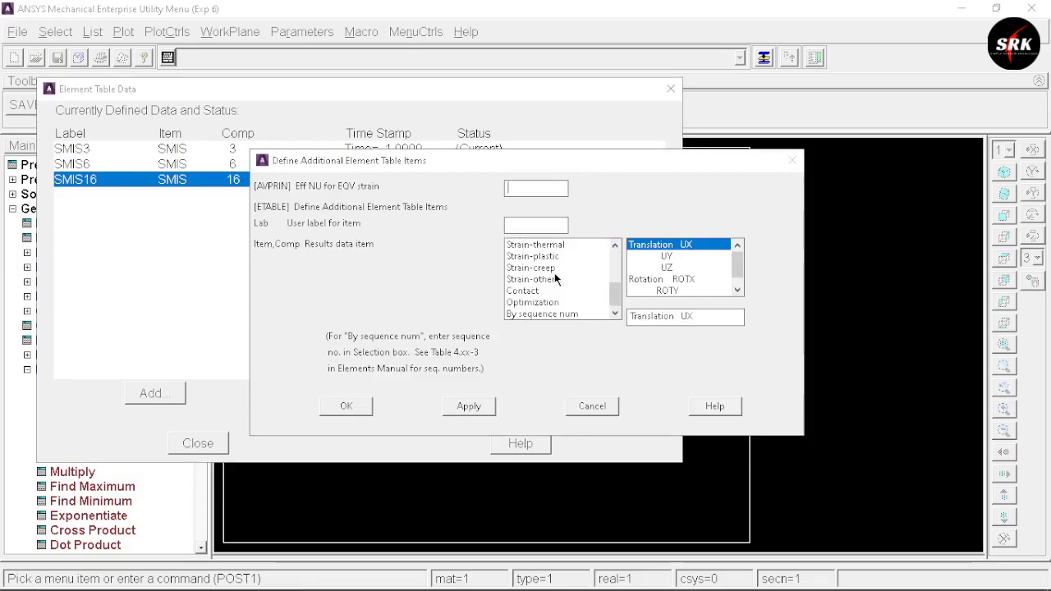
click(538, 307)
click(540, 314)
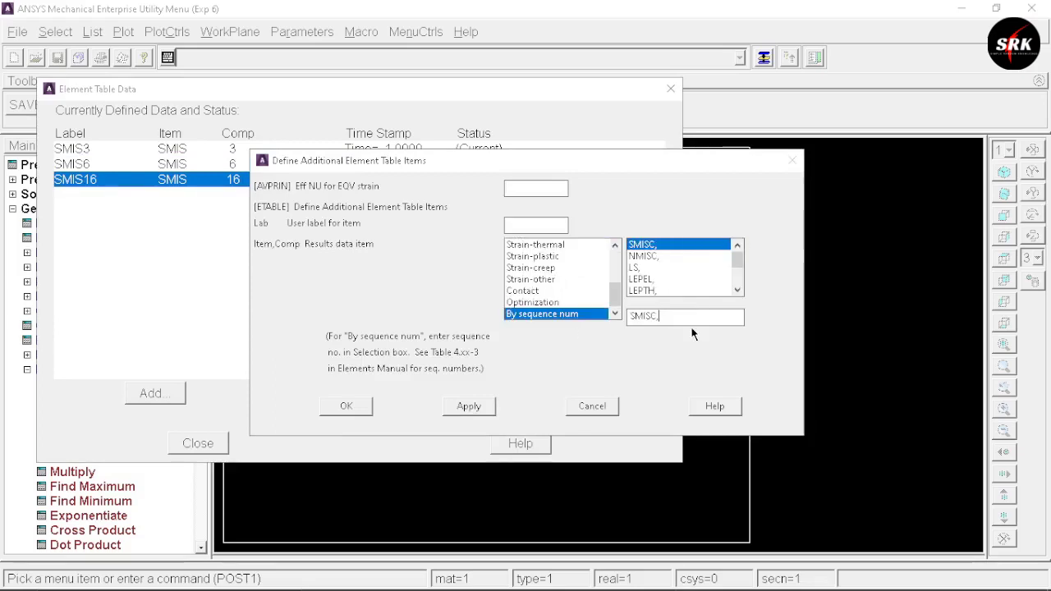
text(19)
click(345, 406)
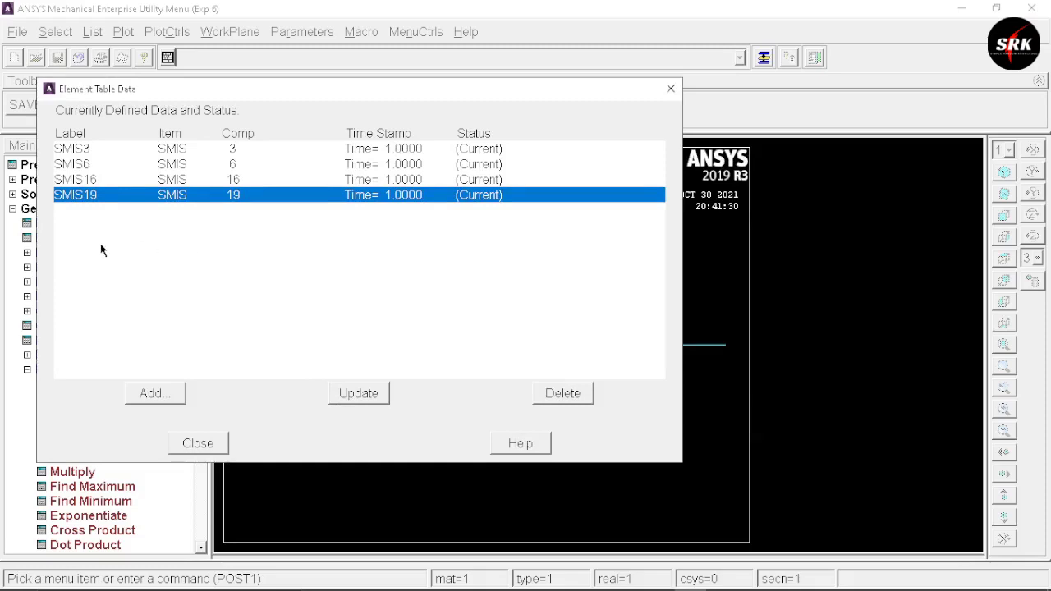
click(196, 444)
Plot the line-element results on the undeformed shape with SMIS3 at node I and SMIS16 at node J
click(72, 282)
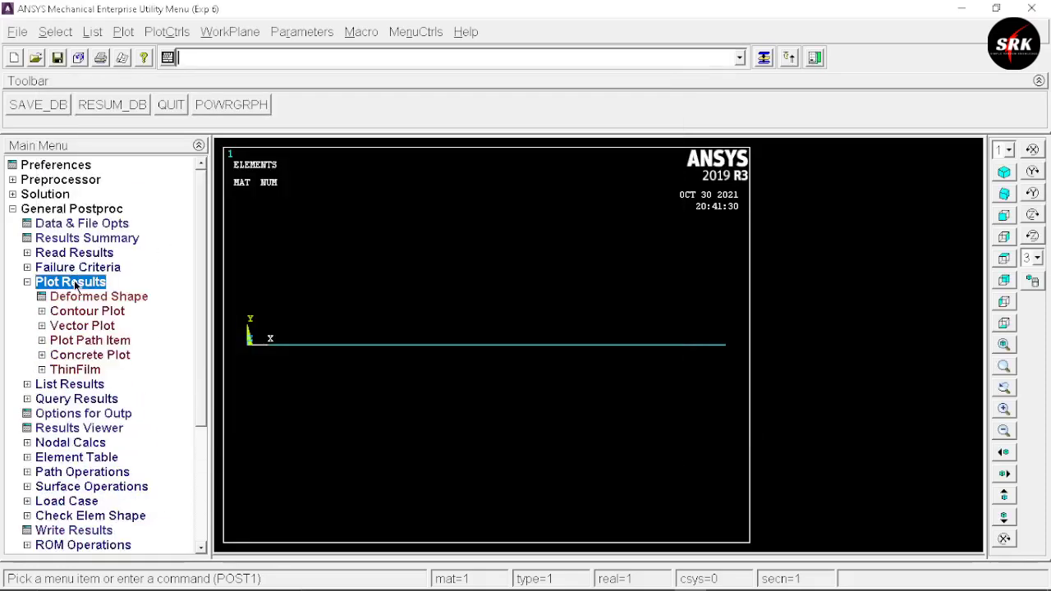
click(82, 311)
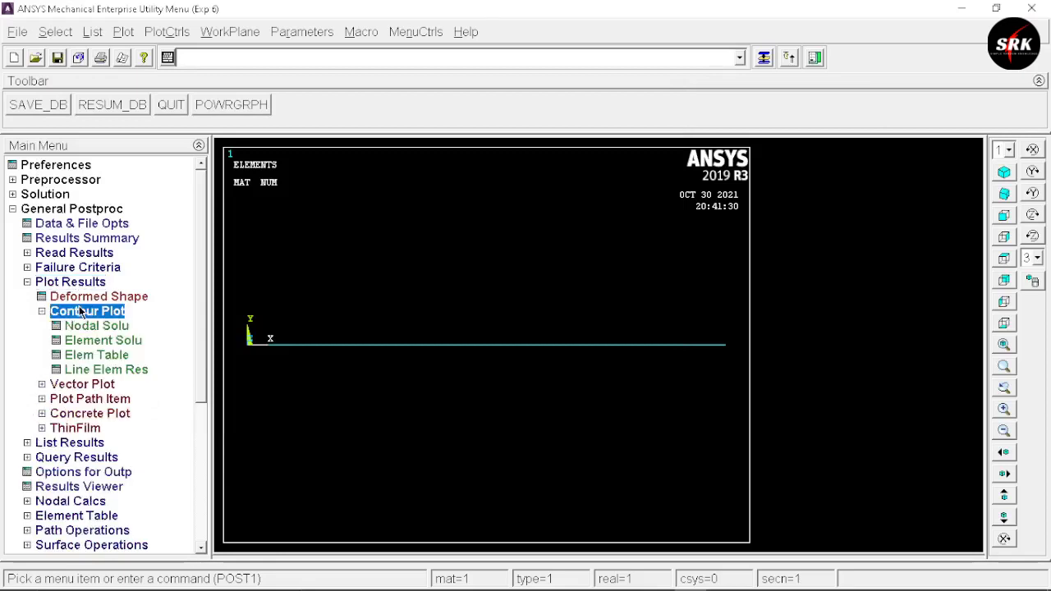
click(82, 372)
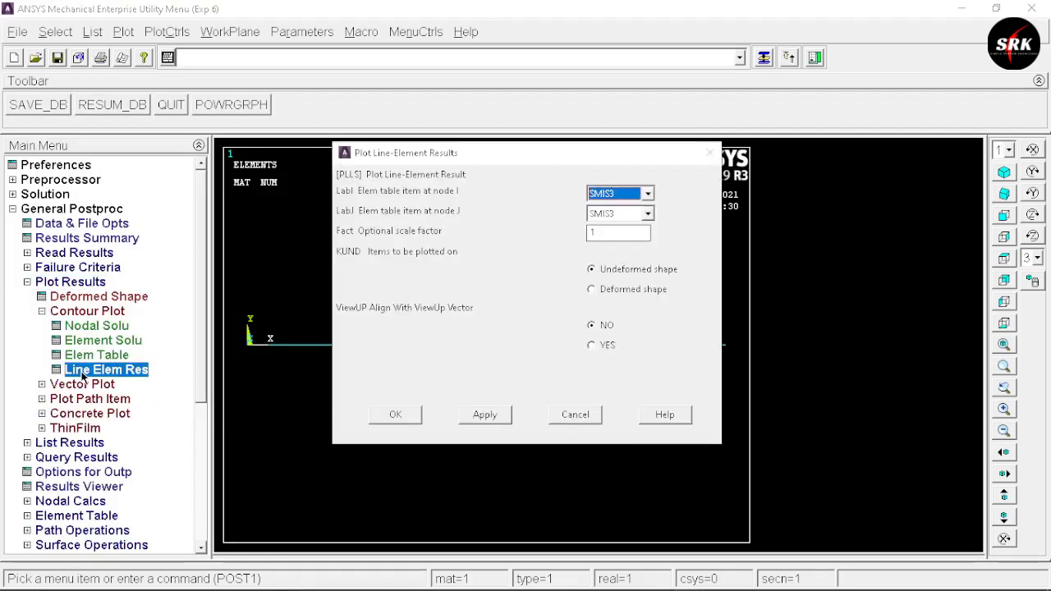
click(648, 214)
click(622, 239)
click(395, 414)
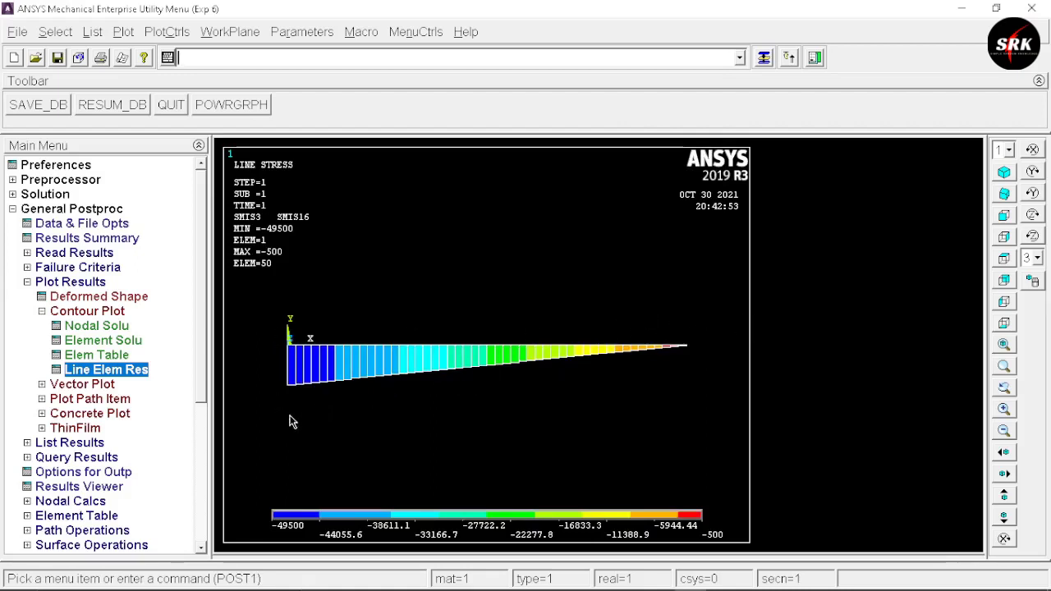
Save a colour hard copy of the SMIS3–SMIS16 line stress plot to the JPEG file Exp 6000.jpg
click(177, 31)
mouse_move(218, 302)
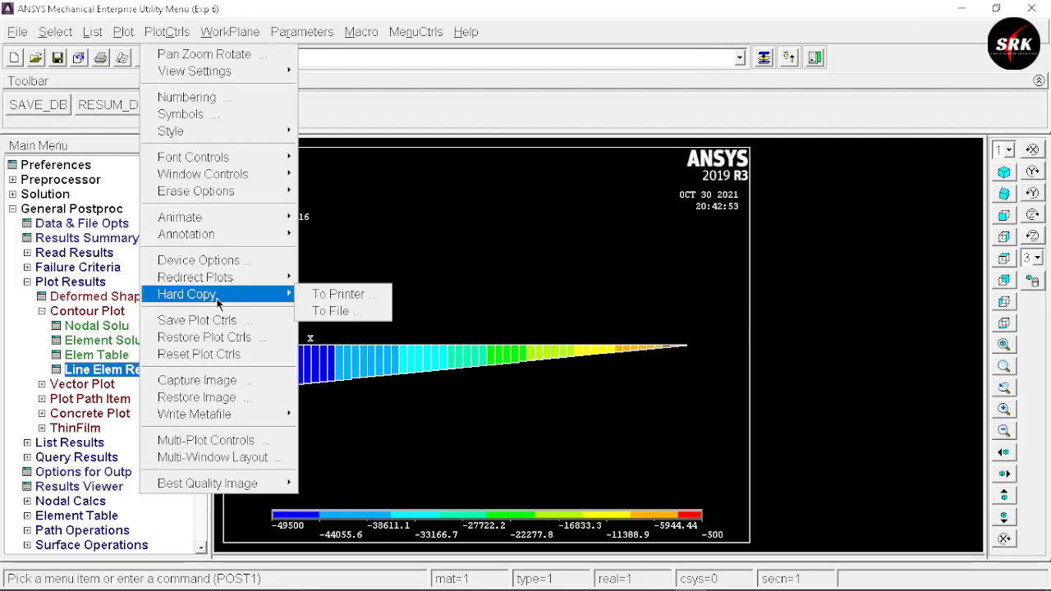
click(345, 316)
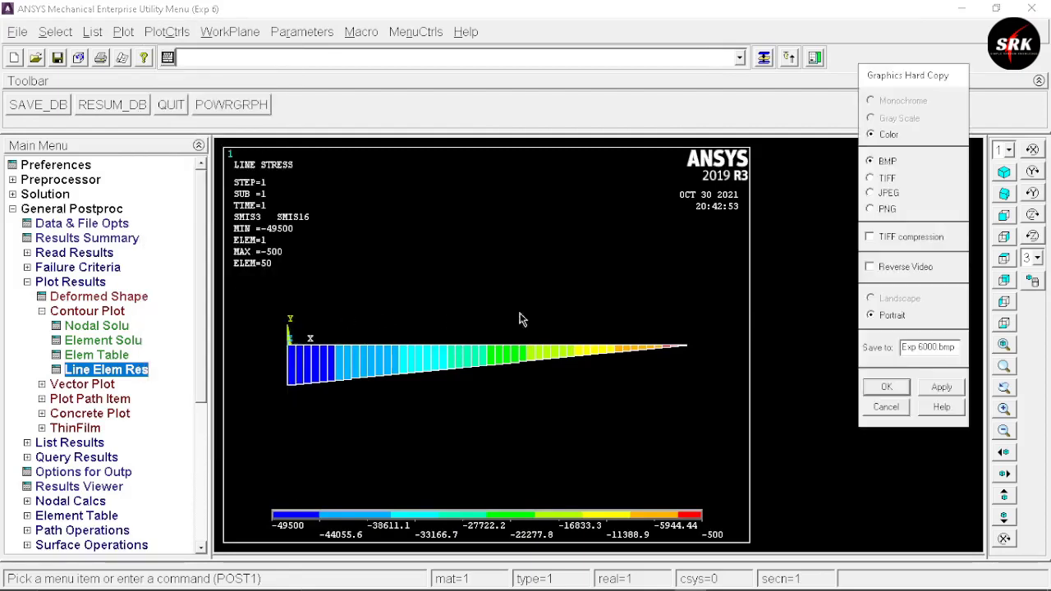
click(880, 196)
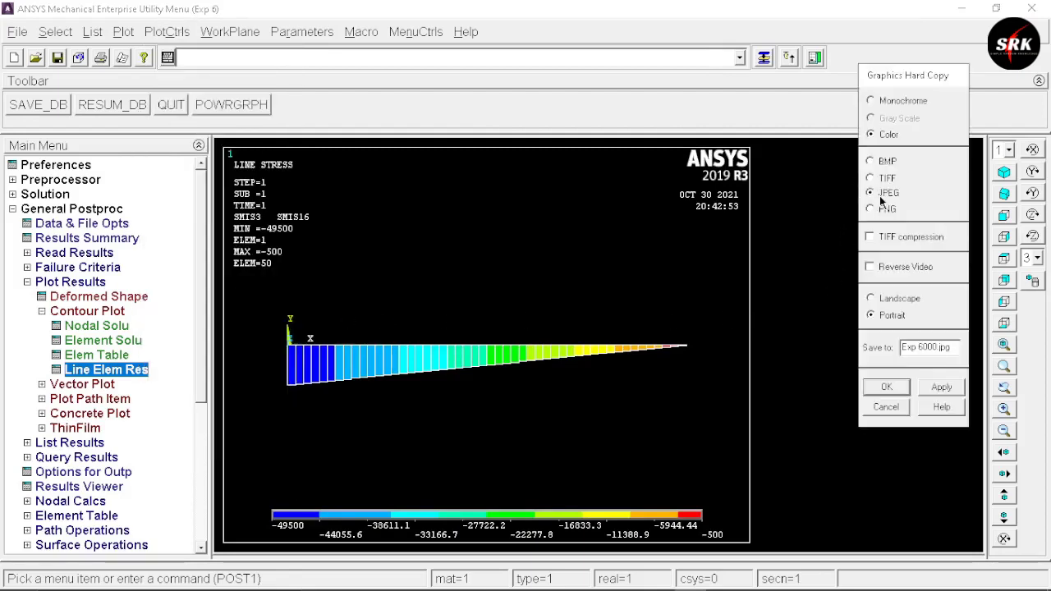
click(888, 388)
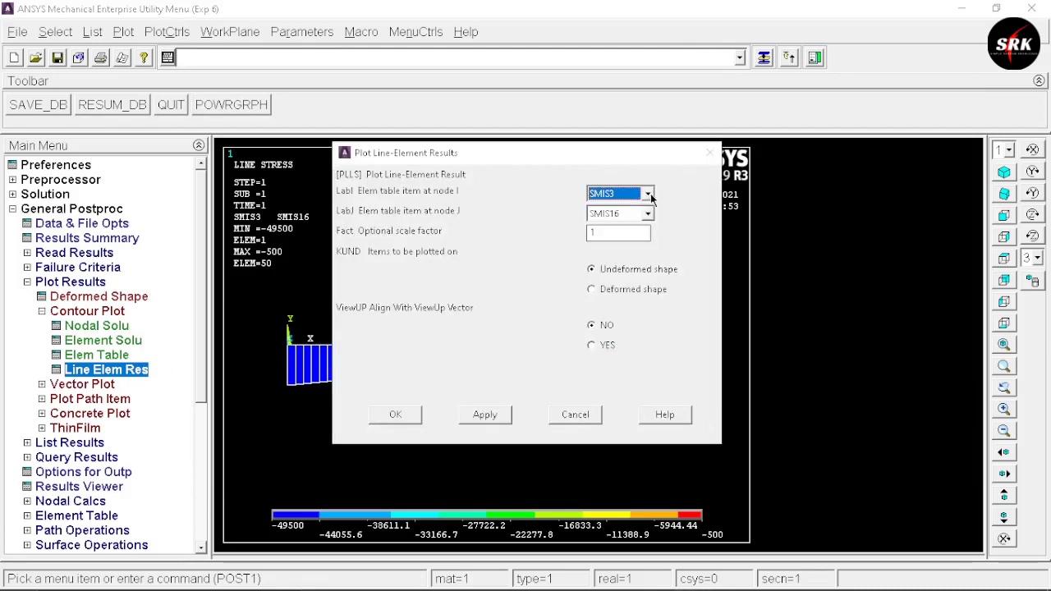
Plot the line-element results on the undeformed shape with SMIS6 at node I and SMIS19 at node J
click(648, 195)
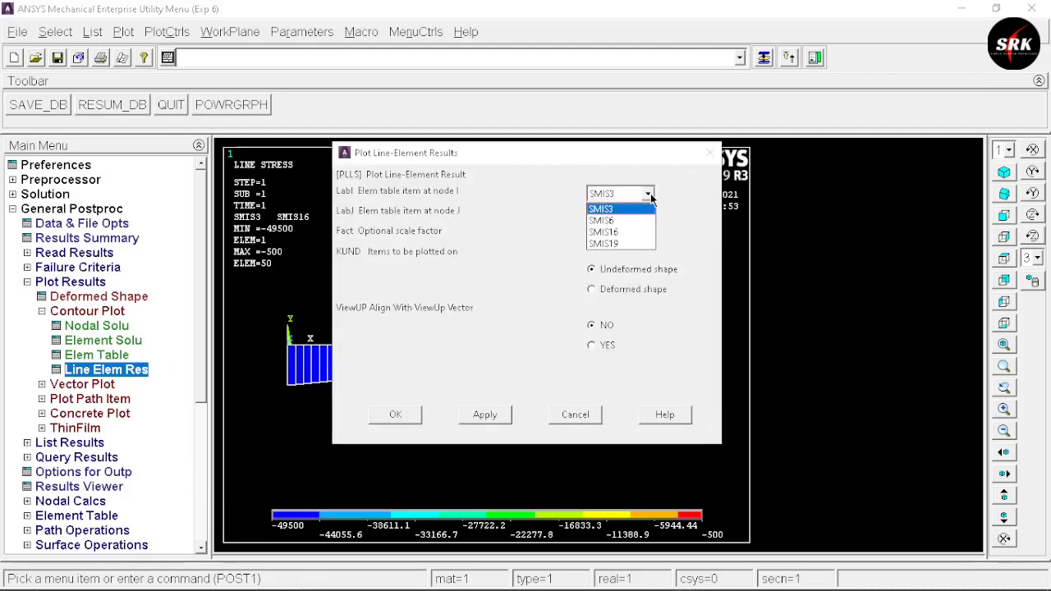
click(628, 220)
click(648, 214)
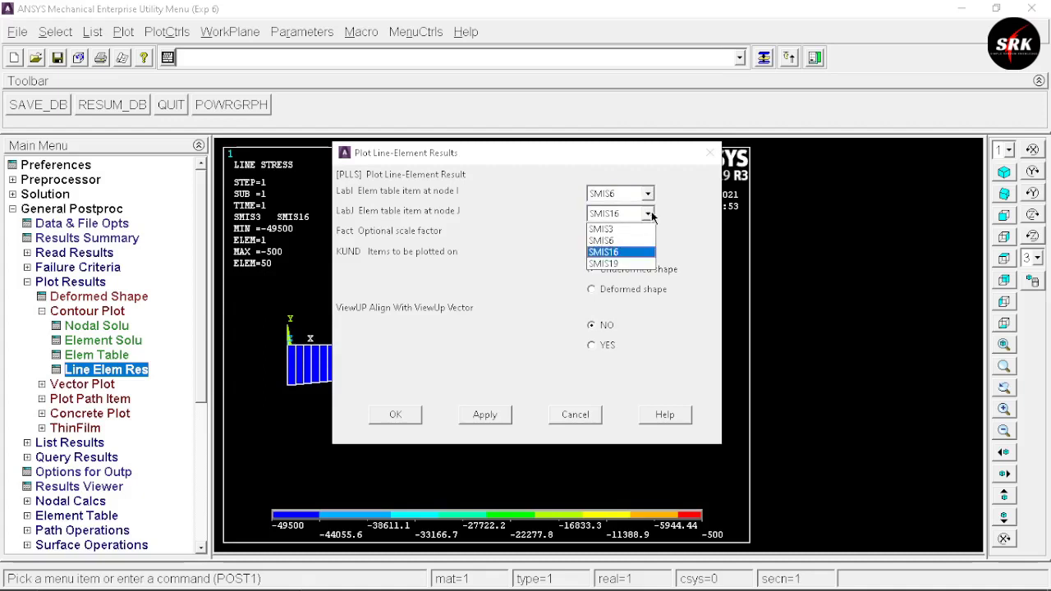
click(611, 263)
click(395, 413)
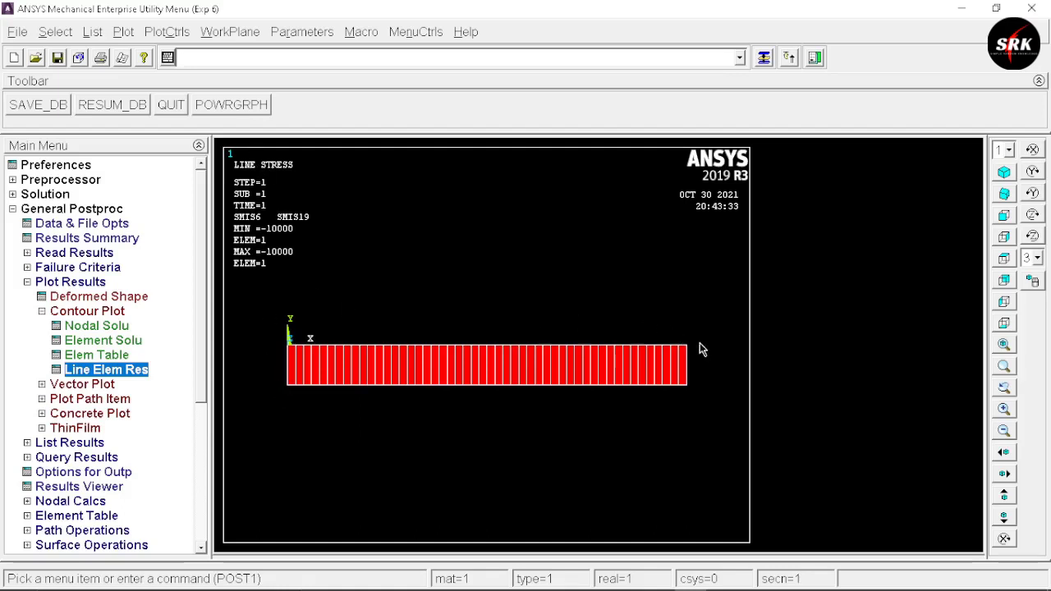
Save a colour hard copy of the SMIS6–SMIS19 line stress plot to the JPEG file Exp 6001.jpg
click(187, 37)
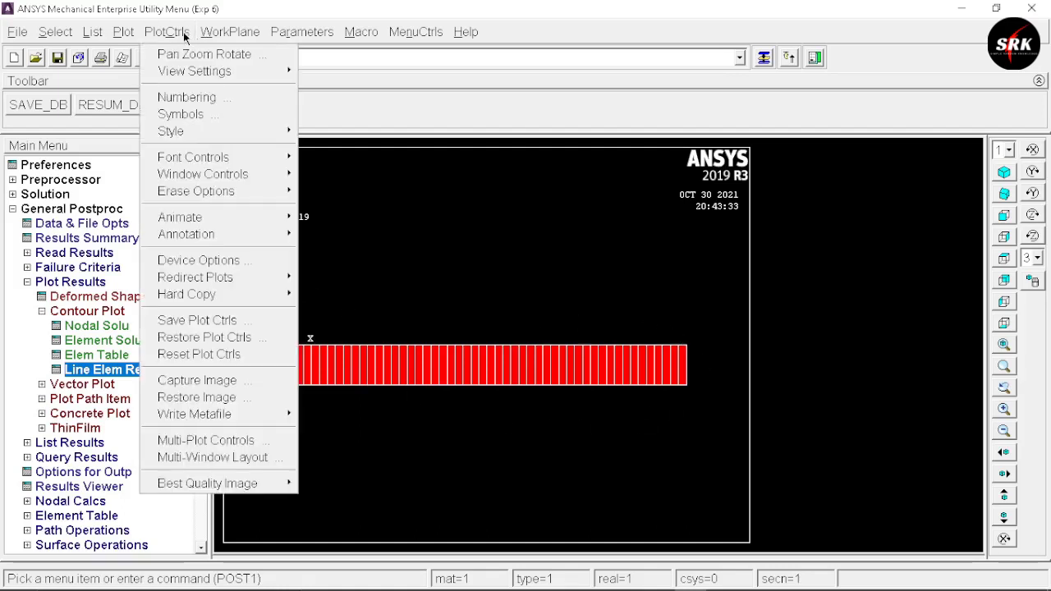
mouse_move(205, 295)
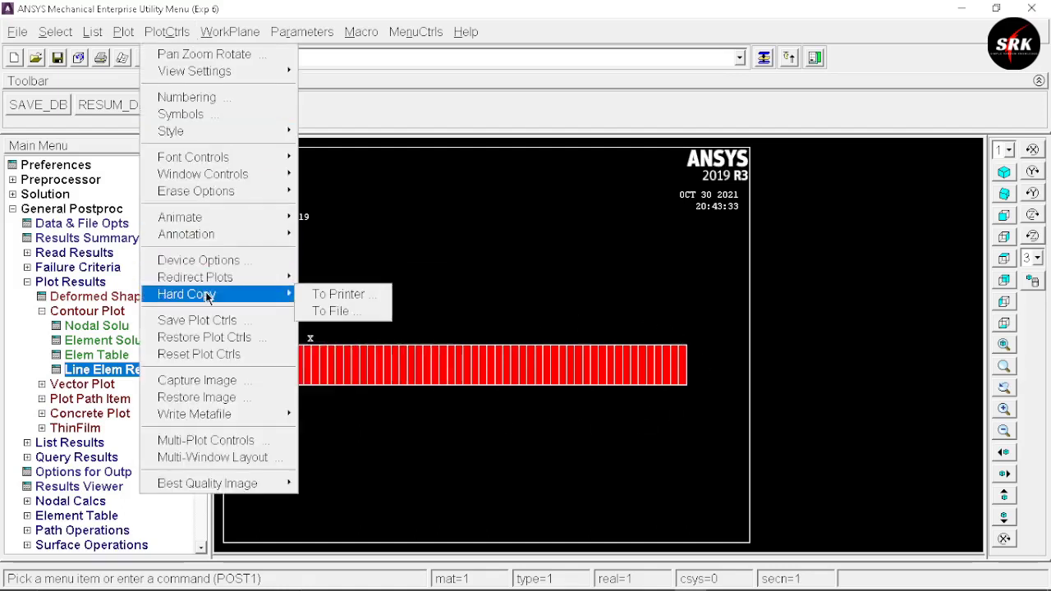
click(335, 311)
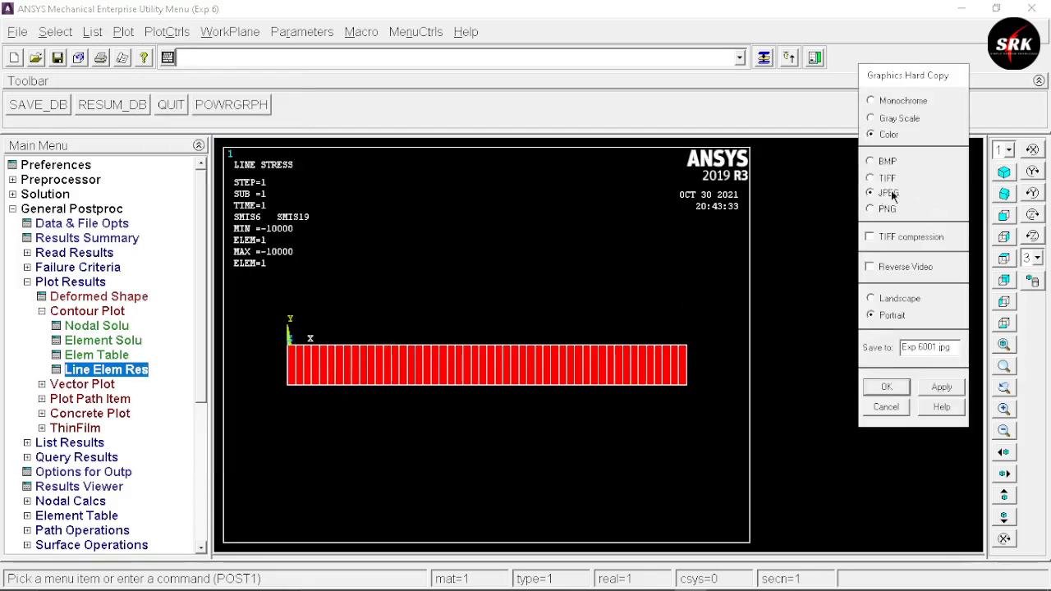
click(887, 387)
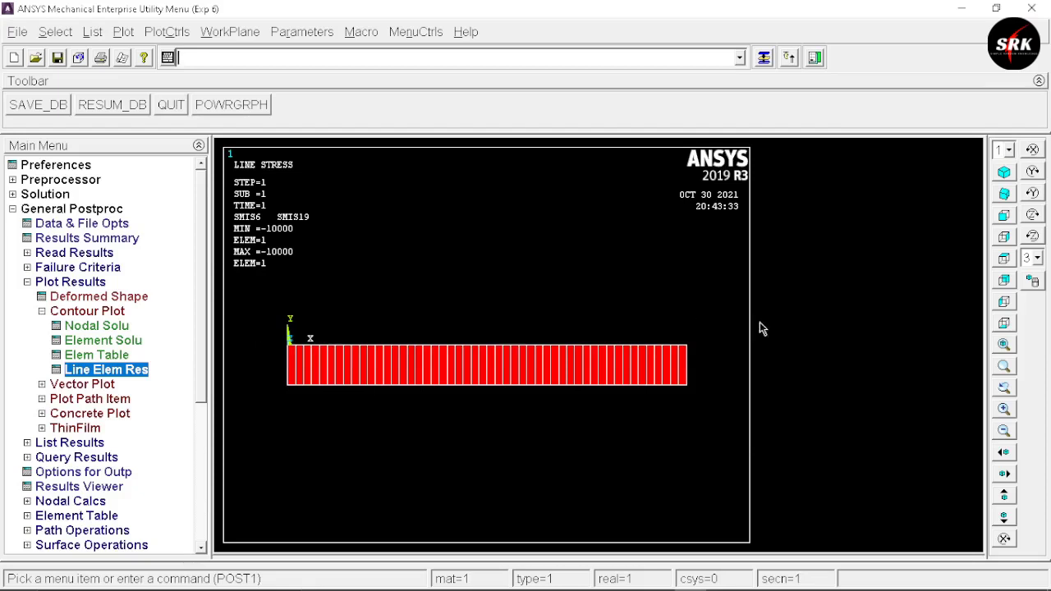
Plot the beam's deformed shape together with the undeformed shape
click(123, 297)
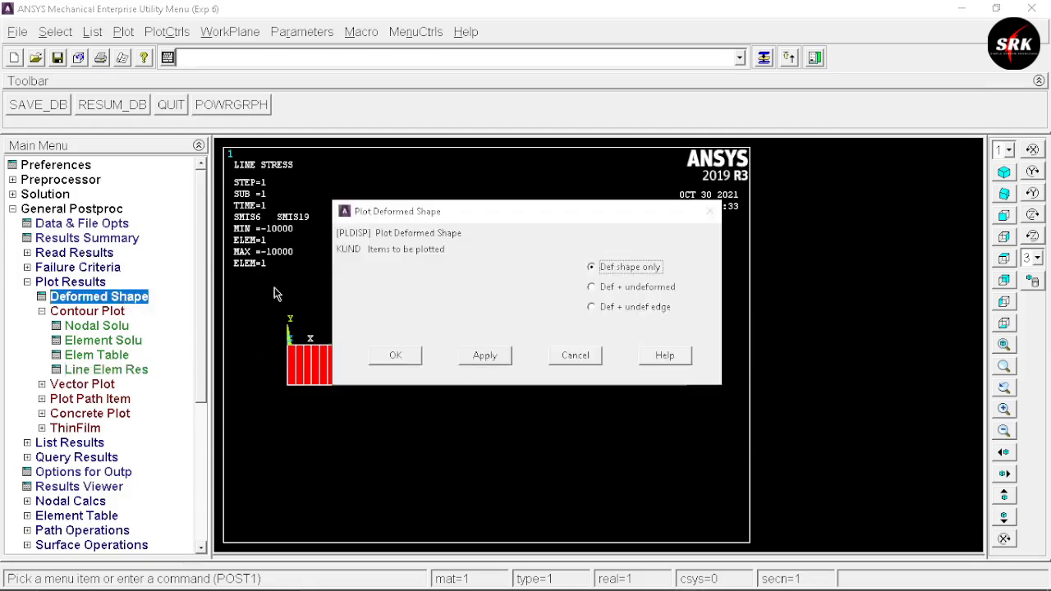
click(648, 289)
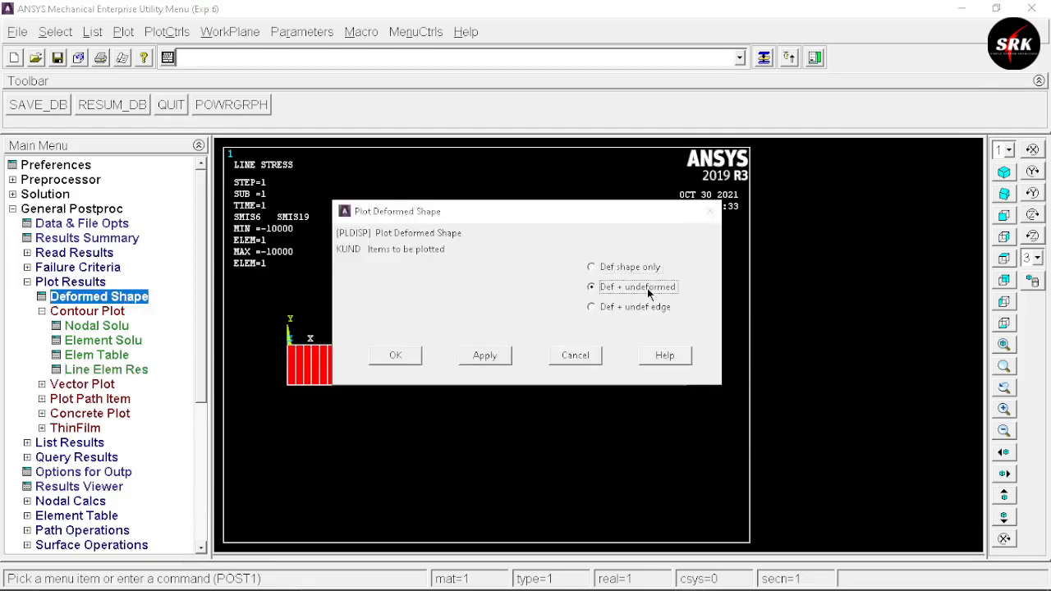
click(395, 355)
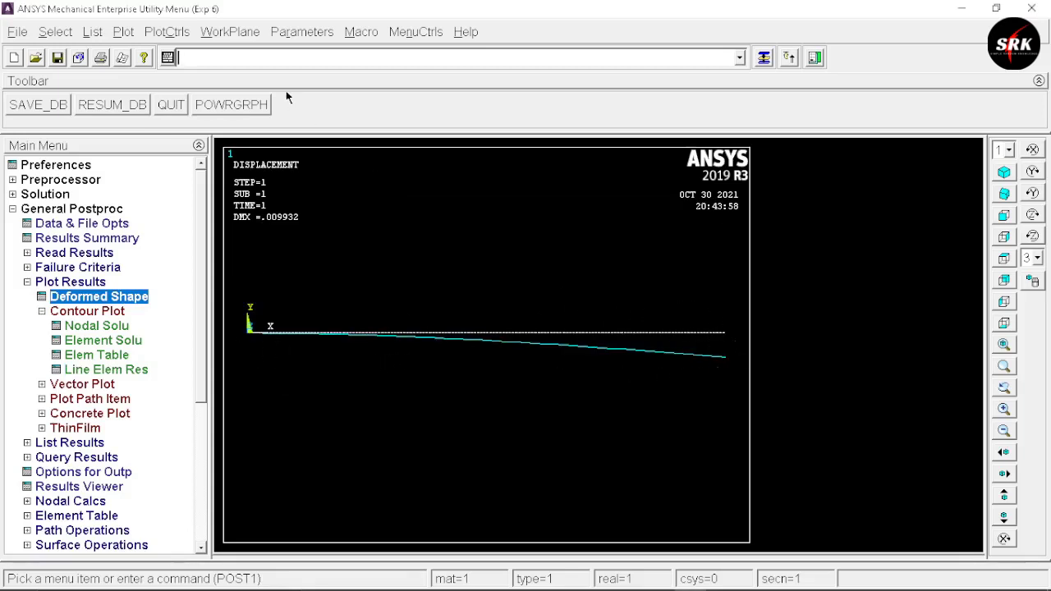
Turn on the display of element shapes based on real constant descriptions and replot the deformed beam
click(172, 32)
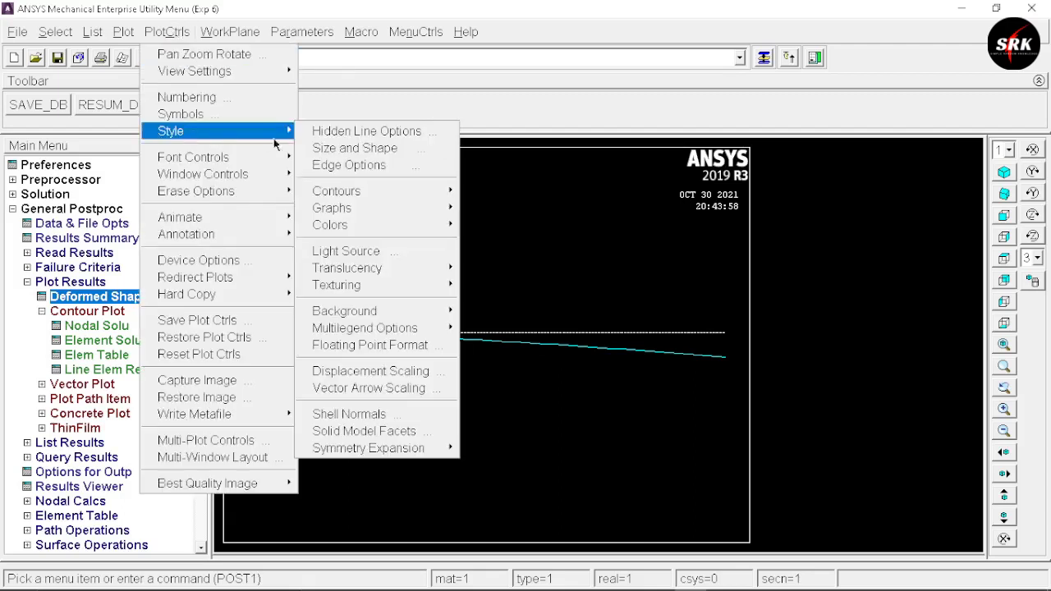
mouse_move(246, 131)
click(344, 147)
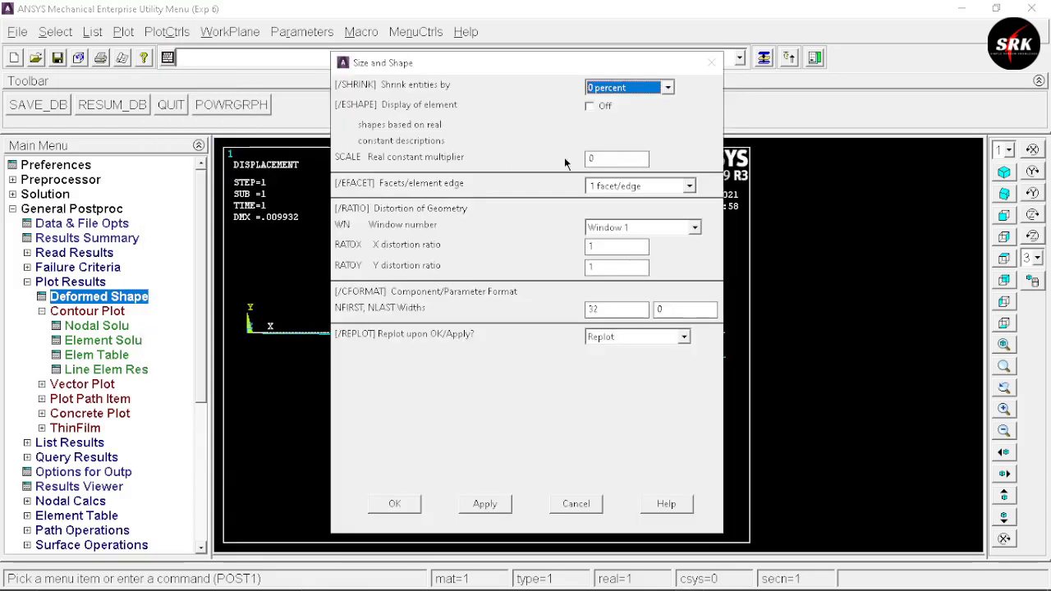
key(Tab)
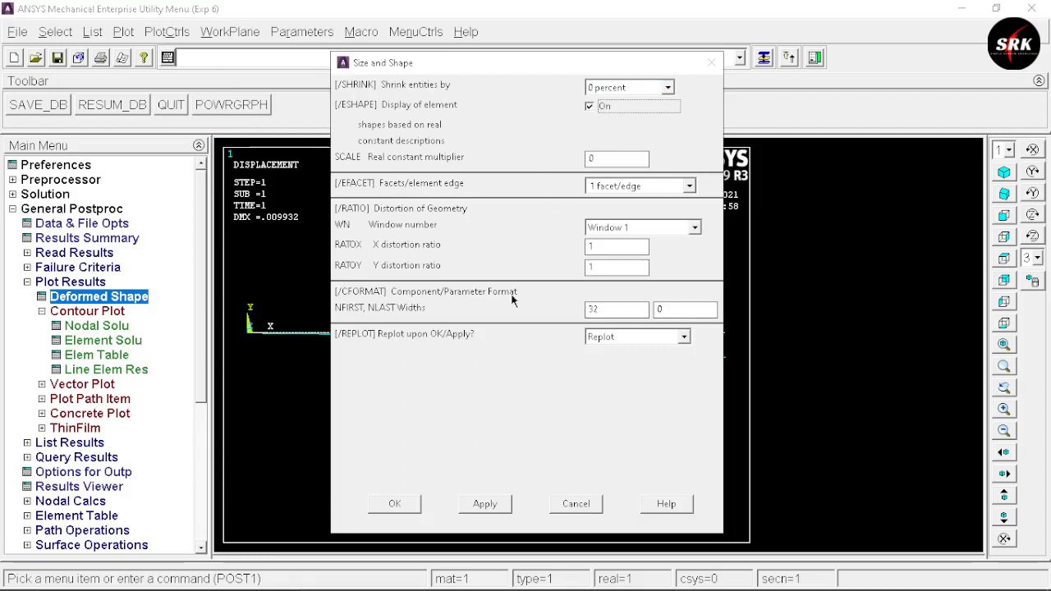
click(403, 506)
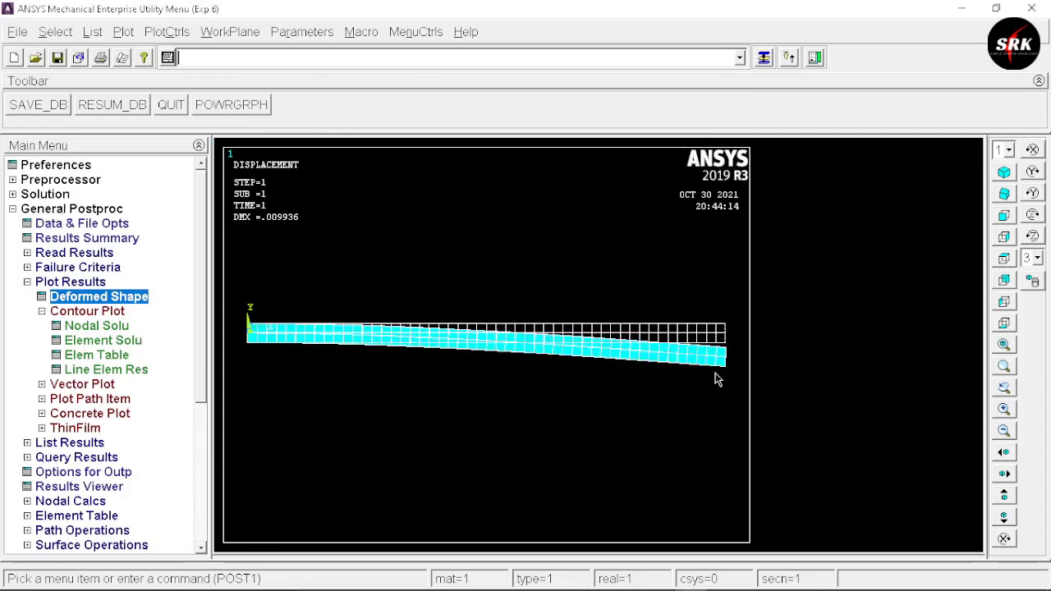
Animate the beam's deformed shape with the undeformed shape, using 10 frames and a 0.5 second time delay
click(1003, 172)
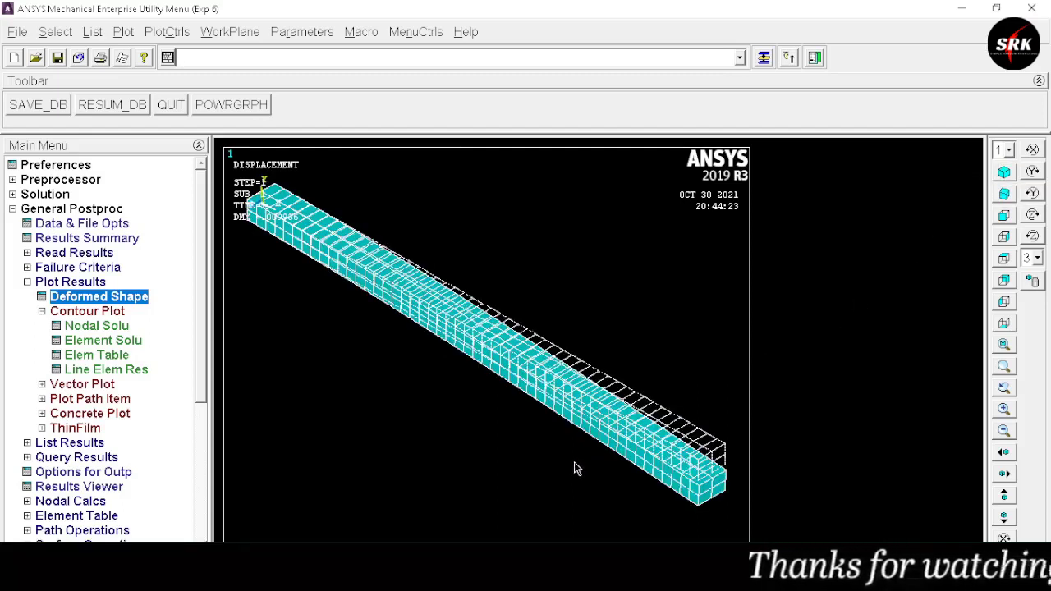
click(166, 35)
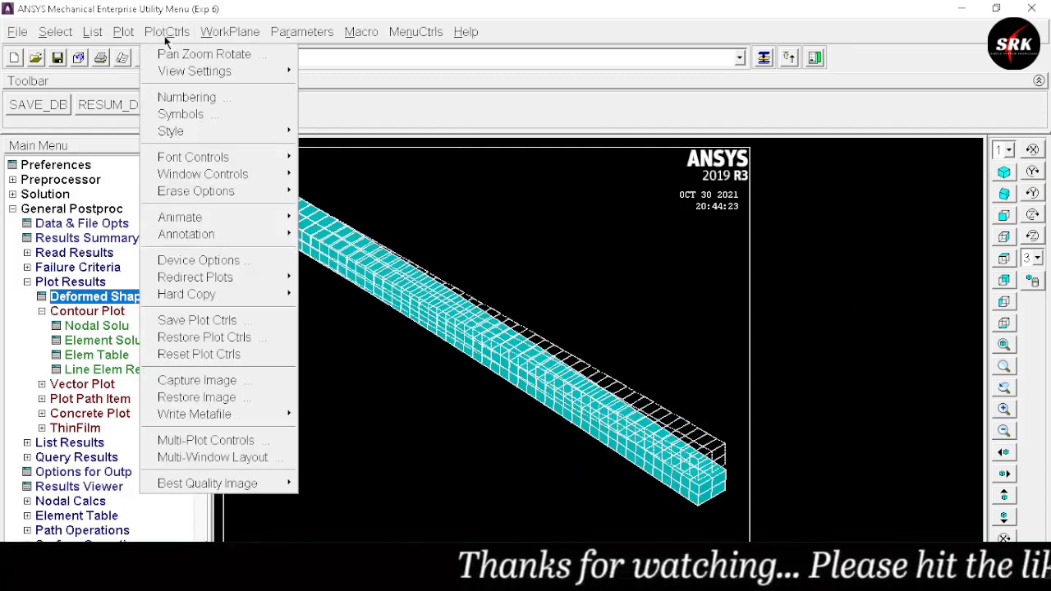
mouse_move(227, 215)
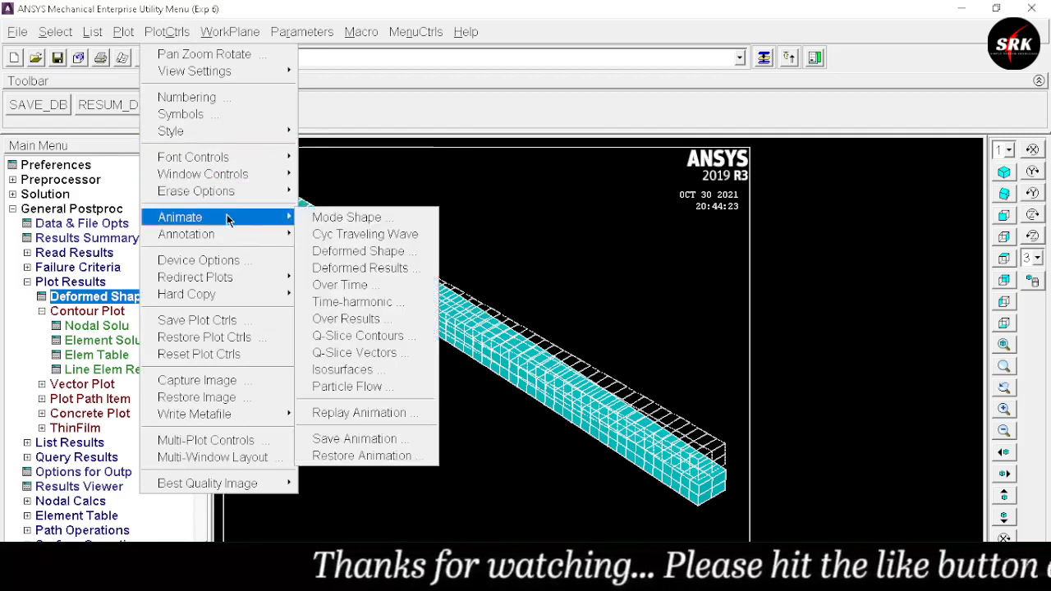
click(353, 253)
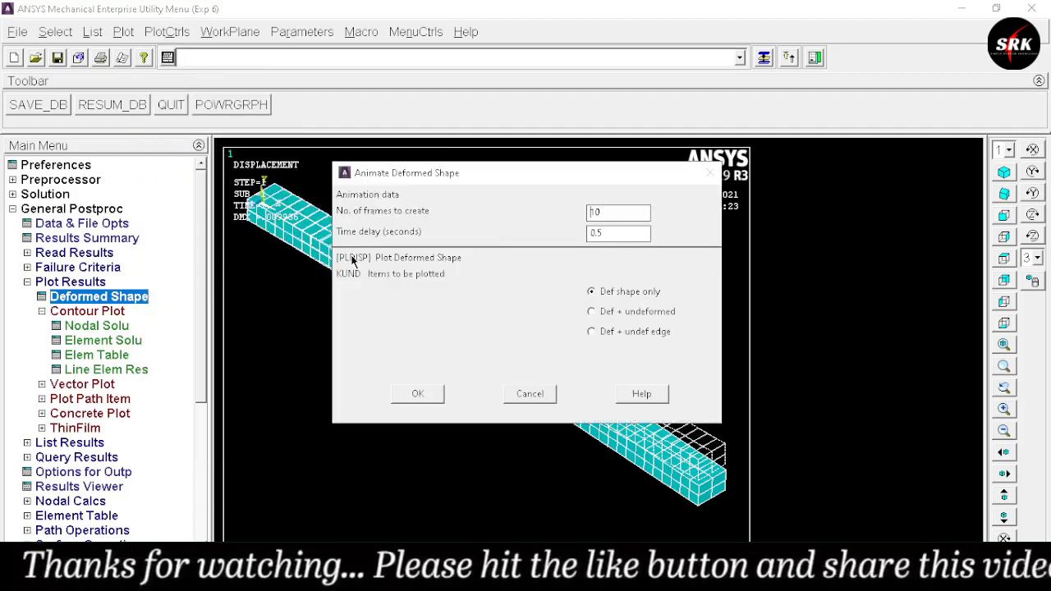
click(622, 312)
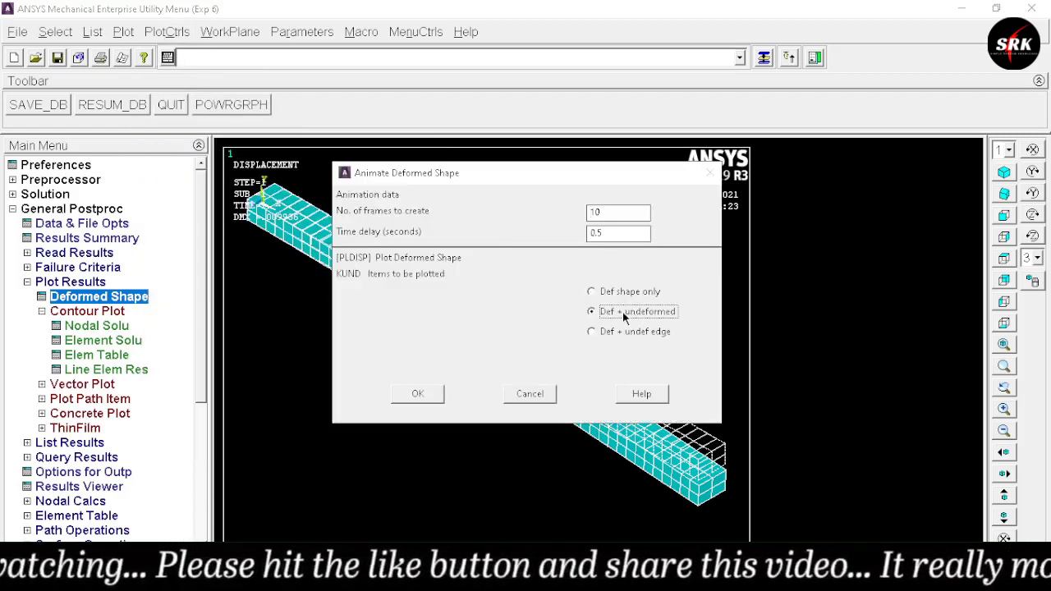
click(419, 395)
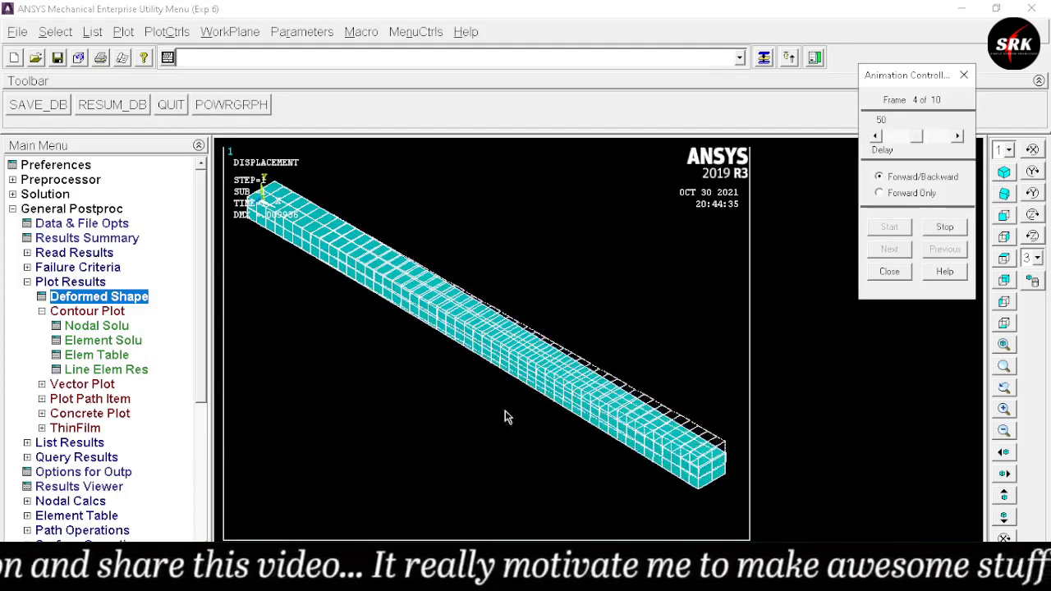